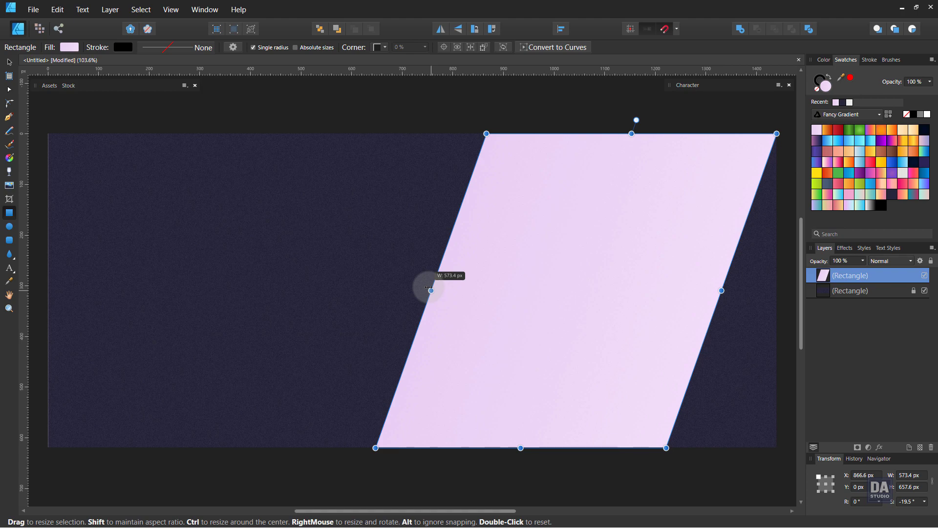
- Narrow the lavender parallelogram to about 564 px wide and shear it to about -35.2°
{"action": "mouse_move", "coordinate": [429, 288]}
{"action": "left_mouse_down"}
{"action": "mouse_move", "coordinate": [407, 288]}
{"action": "mouse_move", "coordinate": [434, 287]}
{"action": "left_mouse_up"}
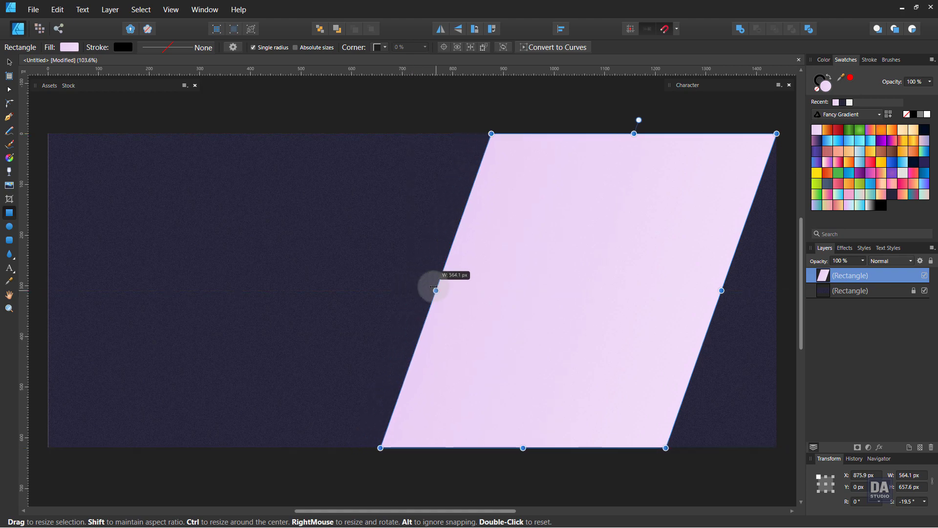
{"action": "scroll", "coordinate": [489, 279], "scroll_direction": "down", "scroll_amount": 2}
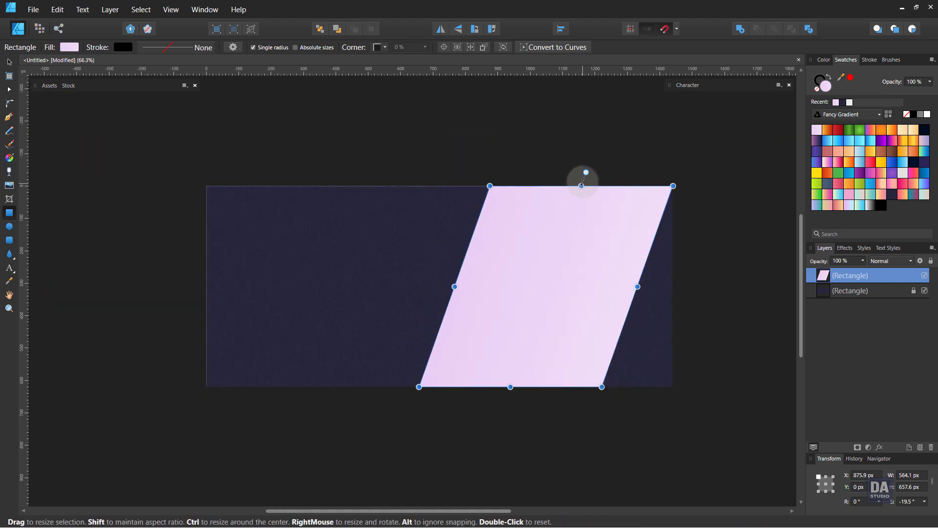
{"action": "left_click_drag", "start_coordinate": [581, 185], "coordinate": [638, 186]}
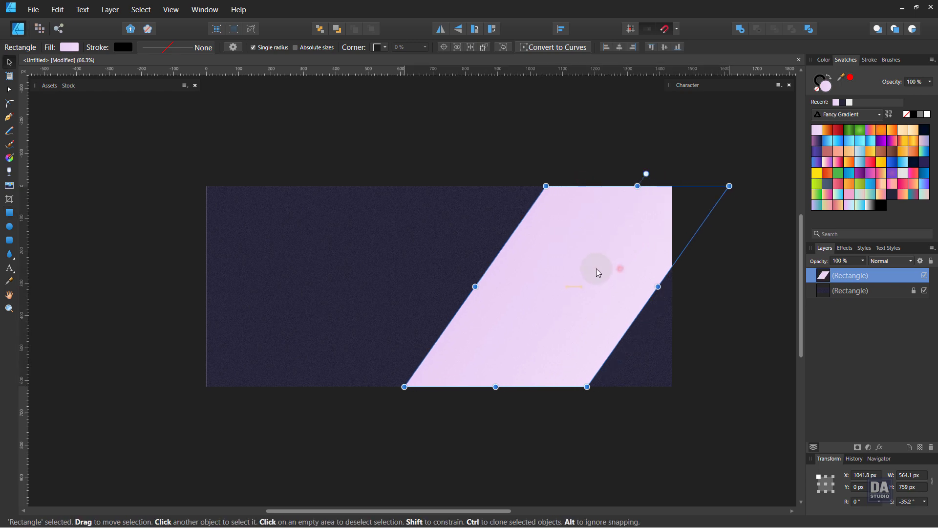
- Shift the lavender parallelogram slightly left and widen it on both sides to about 677 px
{"action": "left_click_drag", "start_coordinate": [597, 272], "coordinate": [582, 273]}
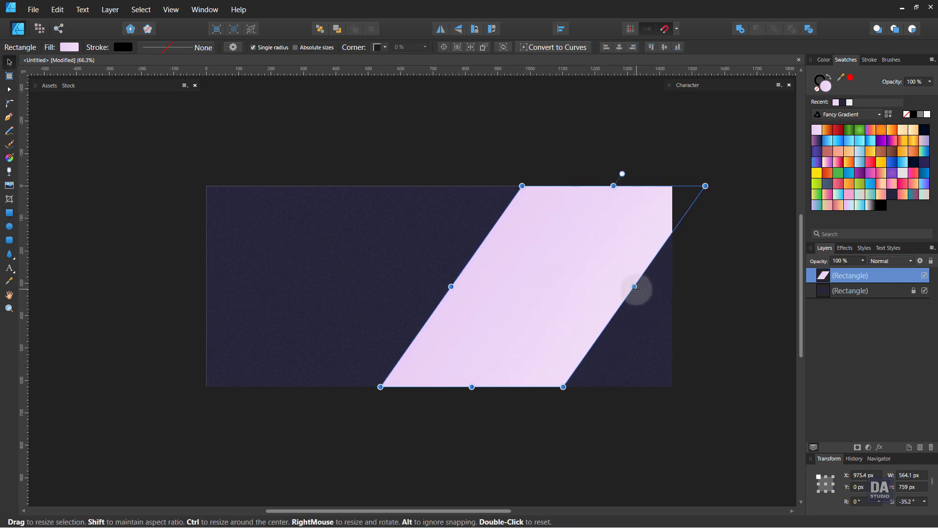
{"action": "left_click_drag", "start_coordinate": [635, 286], "coordinate": [651, 295]}
{"action": "left_click_drag", "start_coordinate": [451, 286], "coordinate": [434, 286]}
{"action": "left_click", "coordinate": [690, 305]}
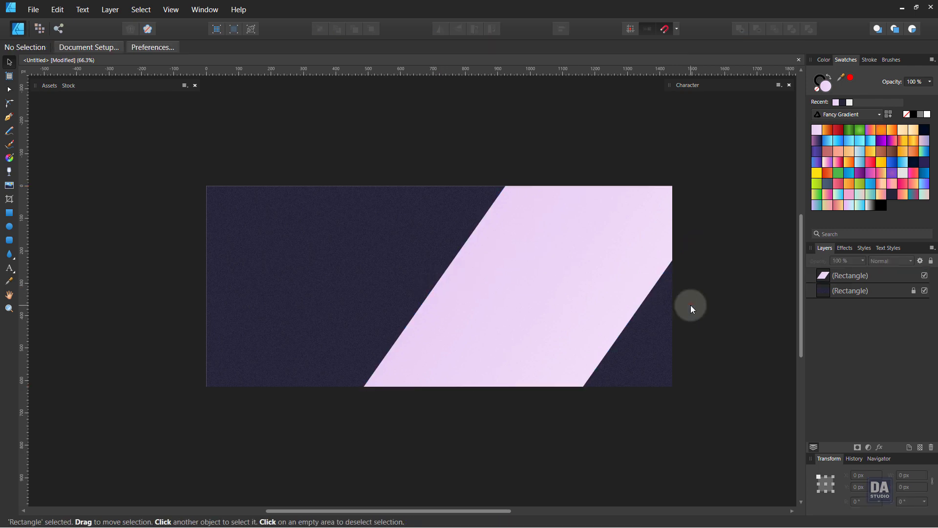
- Duplicate the lavender parallelogram and fill the copy with a yellow gradient from the Fancy Gradient palette
{"action": "scroll", "coordinate": [423, 228], "scroll_direction": "up", "scroll_amount": 4}
{"action": "left_click_drag", "start_coordinate": [554, 283], "coordinate": [512, 269]}
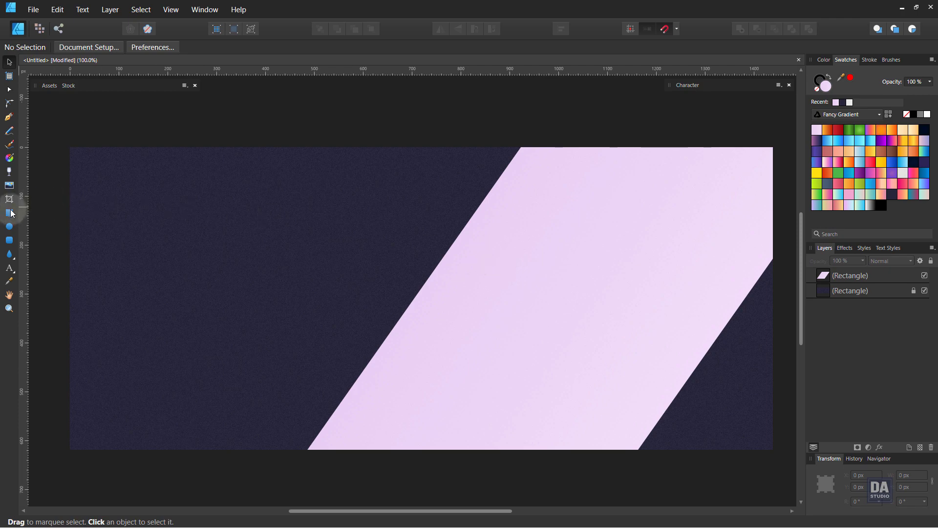
{"action": "left_click", "coordinate": [519, 290]}
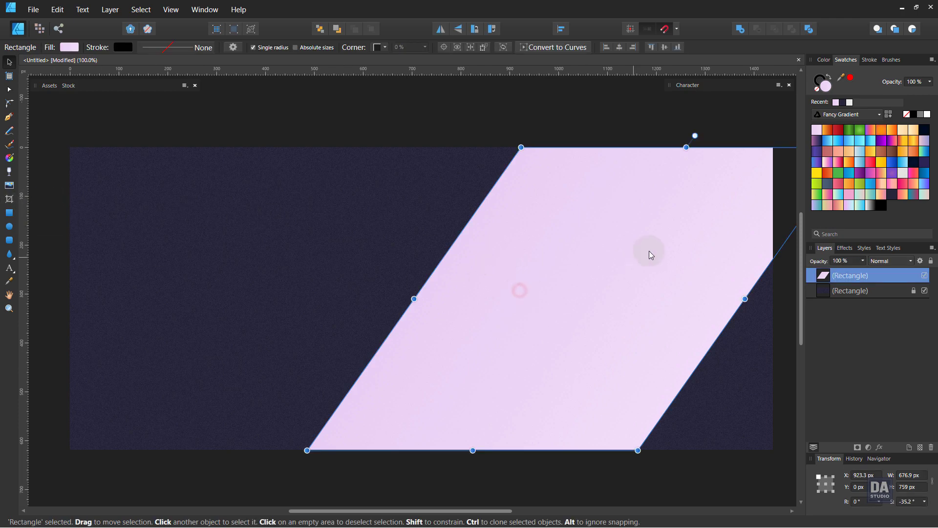
{"action": "right_click", "coordinate": [850, 275]}
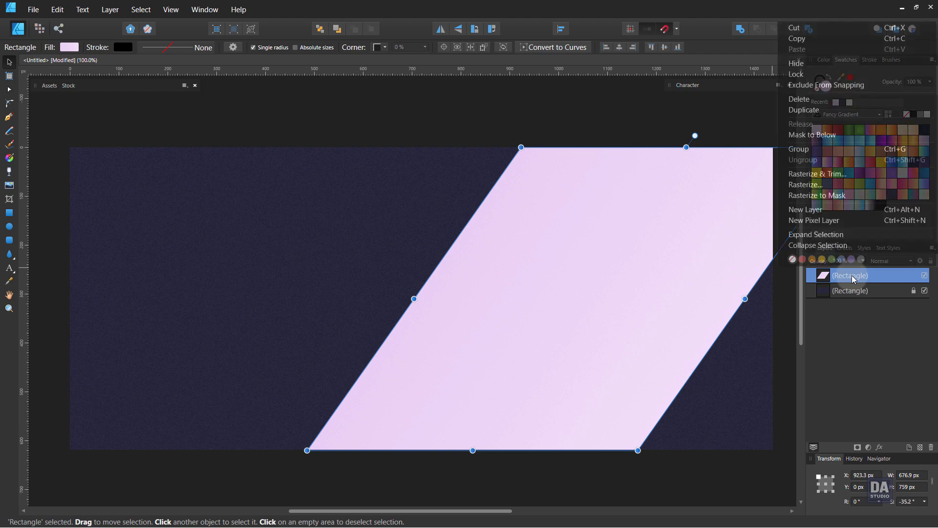
{"action": "left_click", "coordinate": [843, 111]}
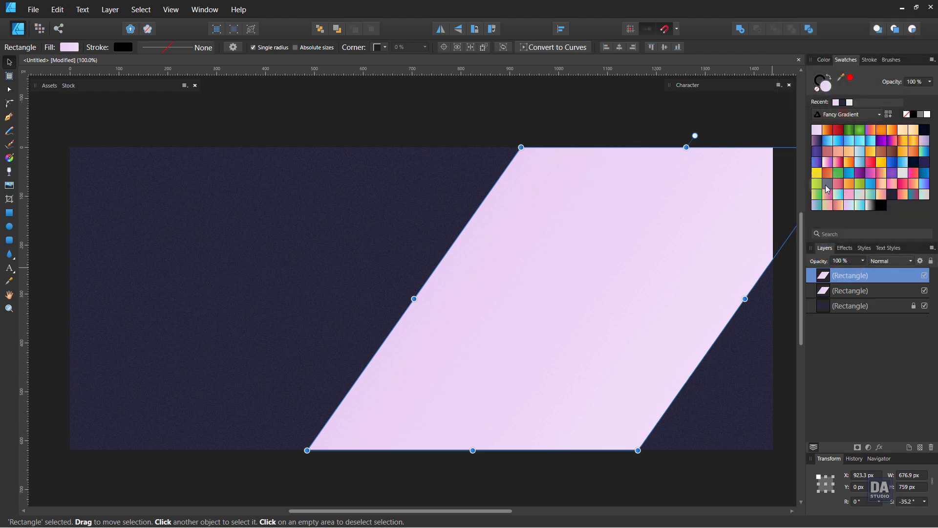
{"action": "left_click", "coordinate": [882, 167]}
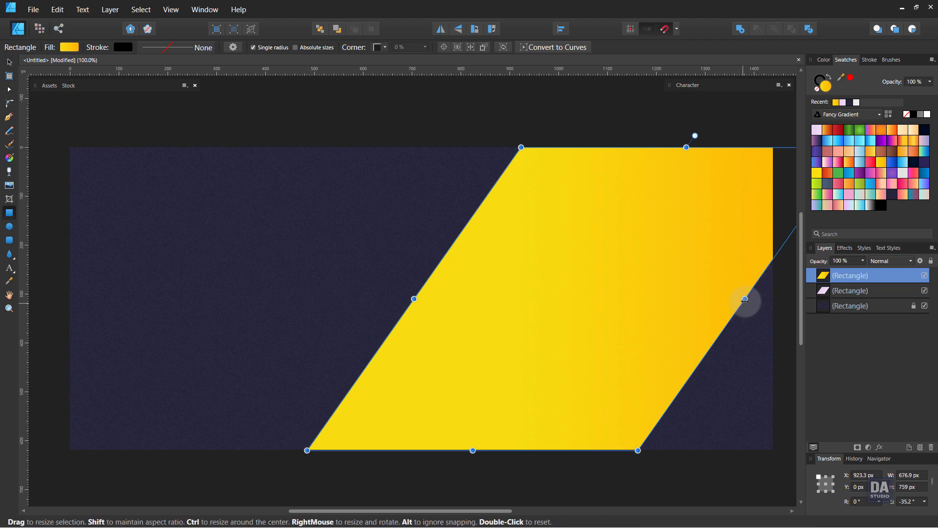
- Narrow the yellow copy to a strip about 109 px wide overlapping the lavender shape's left edge
{"action": "left_click_drag", "start_coordinate": [744, 298], "coordinate": [435, 300]}
{"action": "key", "text": "v"}
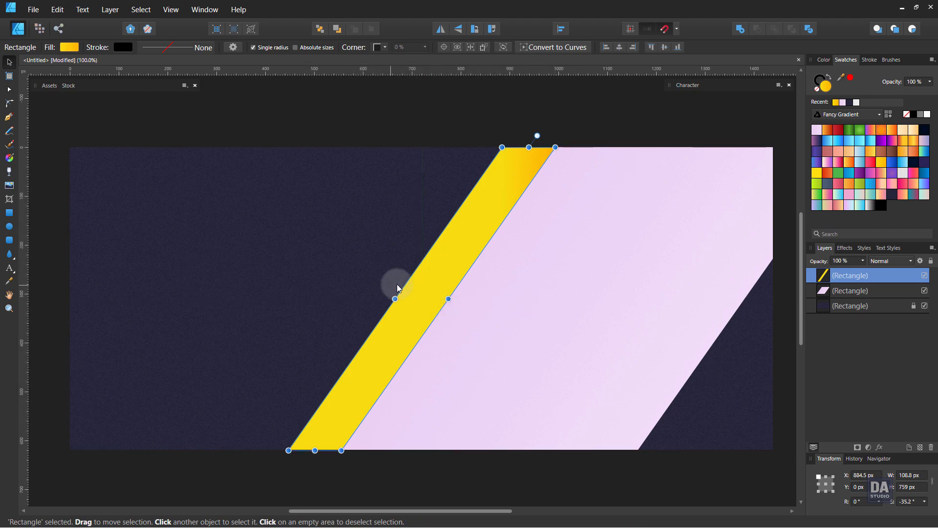
- Recolor the strip with an orange-to-yellow gradient running lengthwise from orange above to yellow below, its midpoint shifted toward the yellow end
{"action": "left_click", "coordinate": [870, 154]}
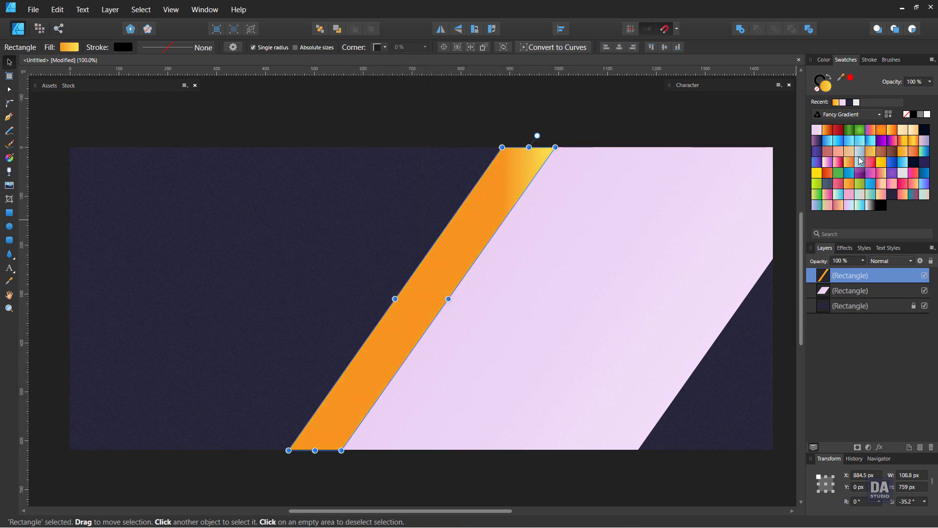
{"action": "left_click", "coordinate": [10, 157]}
{"action": "left_click_drag", "start_coordinate": [566, 136], "coordinate": [333, 502]}
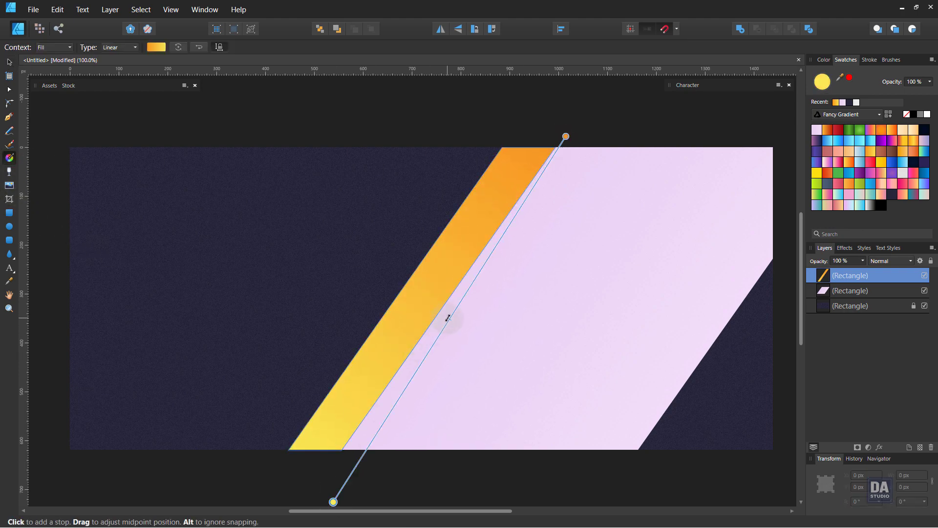
{"action": "left_click_drag", "start_coordinate": [448, 318], "coordinate": [395, 394]}
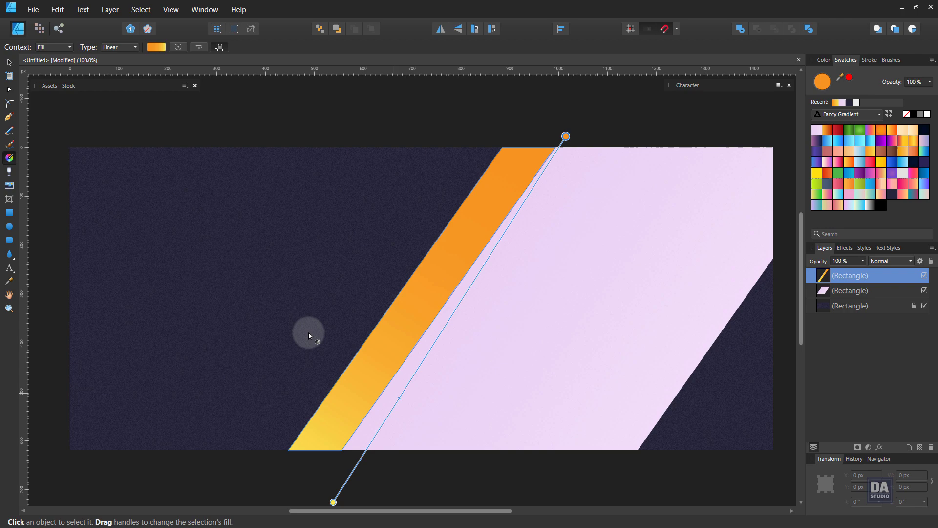
{"action": "left_click", "coordinate": [12, 61]}
{"action": "left_click", "coordinate": [468, 132]}
- Copy the orange strip and place the copy along the lower-right slanted edge of the lavender shape
{"action": "left_click_drag", "start_coordinate": [538, 251], "coordinate": [523, 251]}
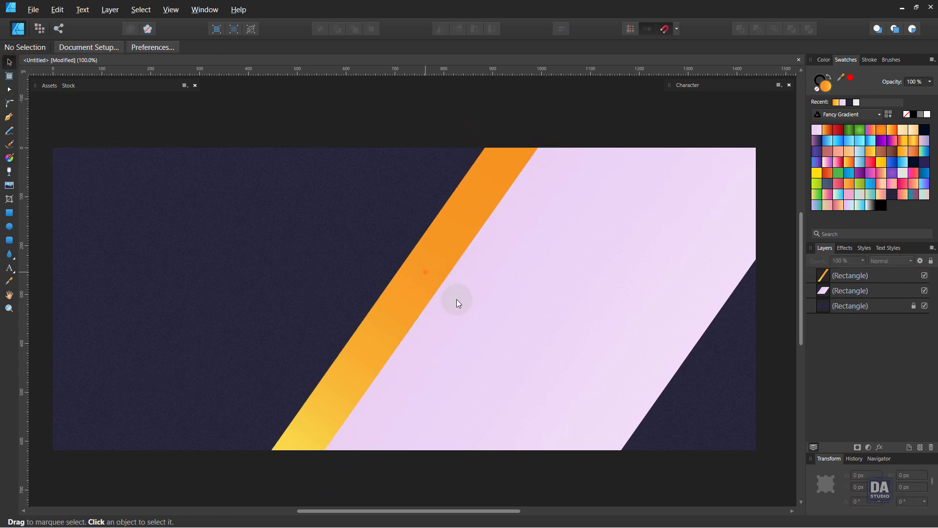
{"action": "left_click_drag", "start_coordinate": [425, 271], "coordinate": [582, 337]}
{"action": "left_click", "coordinate": [412, 298]}
{"action": "left_click_drag", "start_coordinate": [407, 299], "coordinate": [623, 347]}
{"action": "left_click_drag", "start_coordinate": [661, 285], "coordinate": [691, 334]}
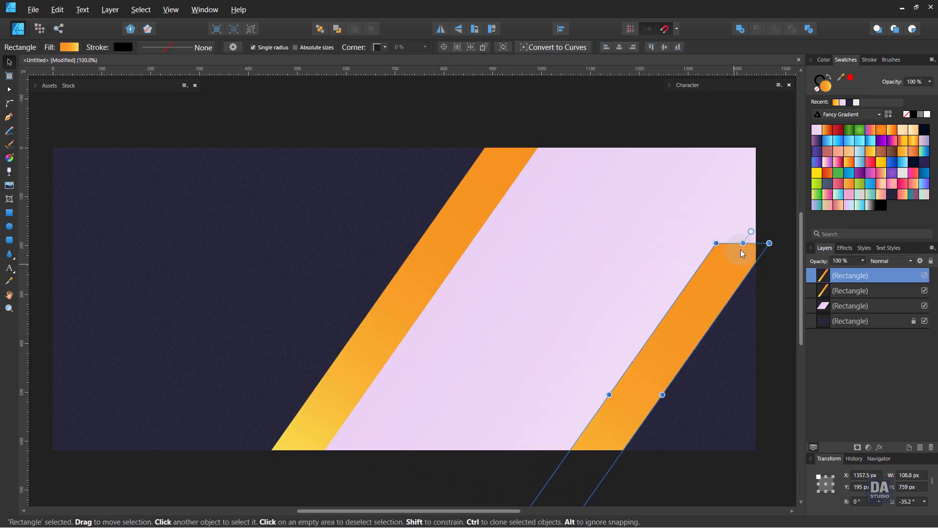
- Shorten the copied orange strip at both ends so it runs from about Y 418 px to the artboard's lower edge
{"action": "left_click_drag", "start_coordinate": [766, 240], "coordinate": [694, 346]}
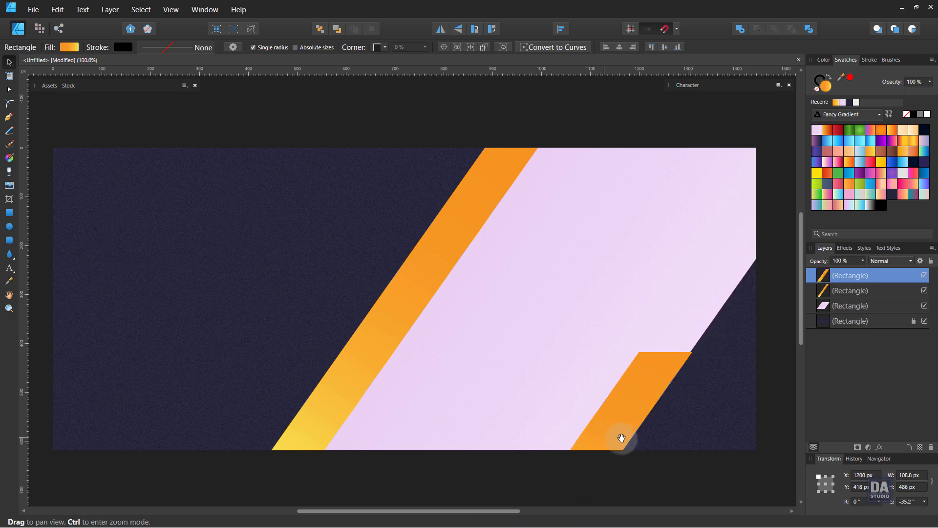
{"action": "left_click_drag", "start_coordinate": [631, 450], "coordinate": [528, 374]}
{"action": "left_click_drag", "start_coordinate": [594, 429], "coordinate": [593, 336]}
{"action": "left_click_drag", "start_coordinate": [565, 432], "coordinate": [596, 371]}
{"action": "left_click", "coordinate": [638, 392]}
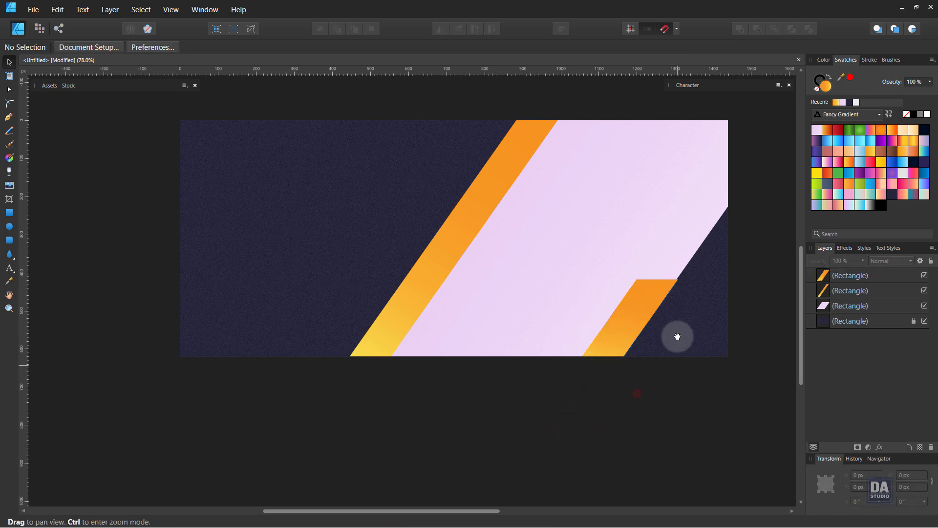
- Copy the long orange strip onto its upper-left side and shorten the copy to about 508 px tall
{"action": "left_click_drag", "start_coordinate": [675, 335], "coordinate": [656, 383]}
{"action": "left_click_drag", "start_coordinate": [529, 309], "coordinate": [561, 334]}
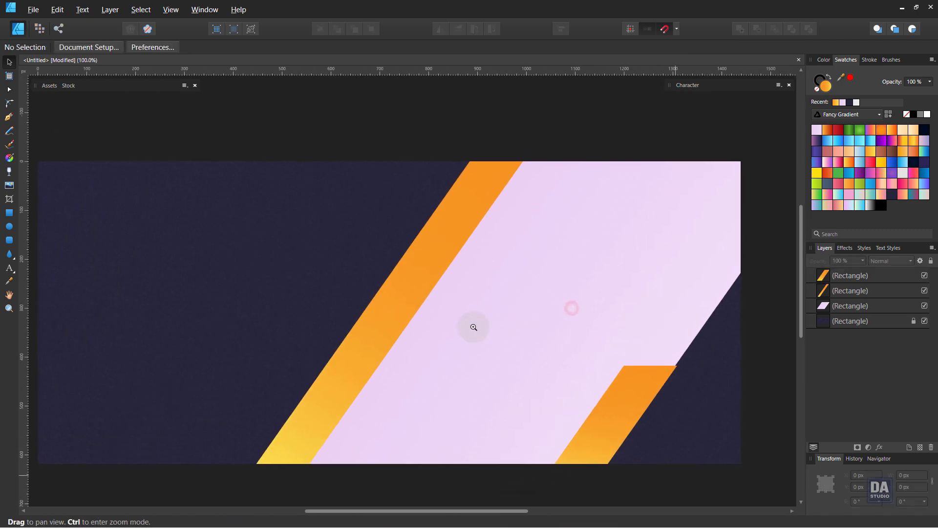
{"action": "left_click_drag", "start_coordinate": [474, 327], "coordinate": [490, 328]}
{"action": "left_click", "coordinate": [402, 300]}
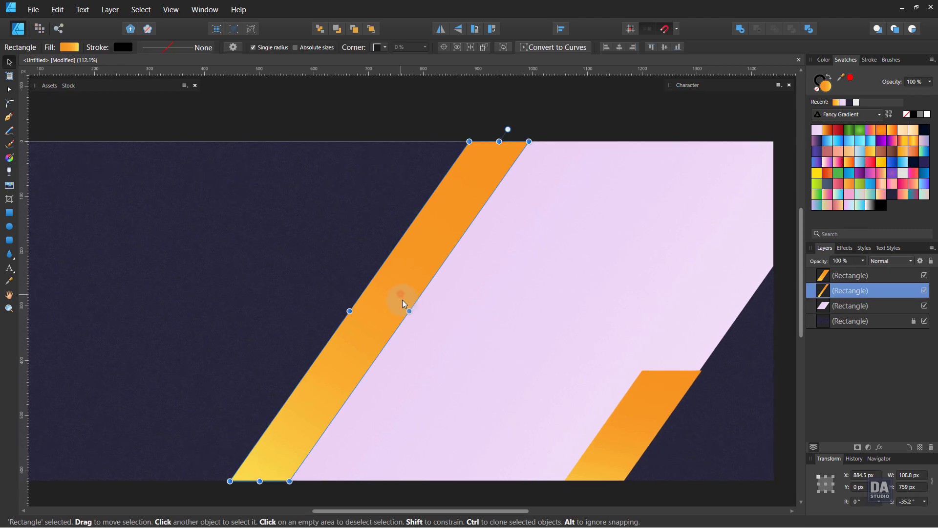
{"action": "left_click_drag", "start_coordinate": [402, 300], "coordinate": [370, 289]}
{"action": "left_click_drag", "start_coordinate": [234, 462], "coordinate": [308, 353]}
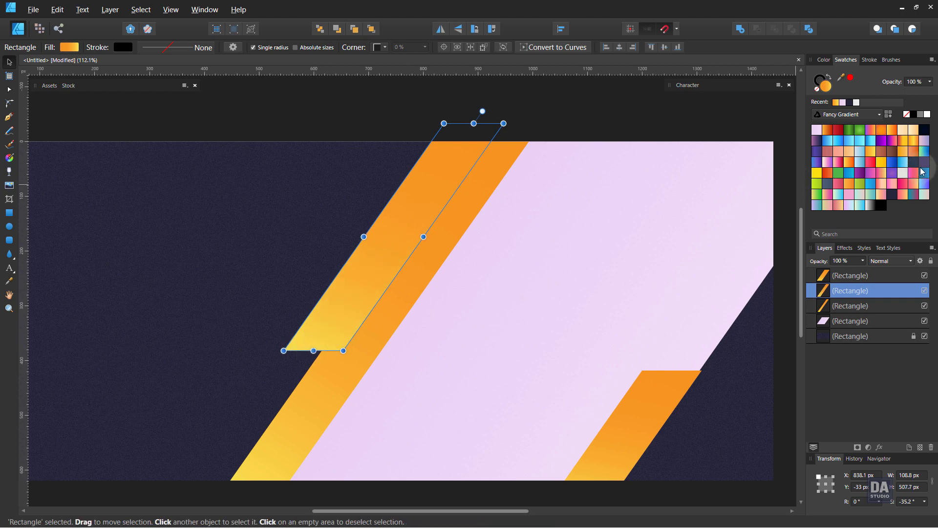
- Fill the shortened copy with a lengthwise linear gradient from dark navy above to purple (H 243, S 33, L 41) below
{"action": "left_click", "coordinate": [892, 195]}
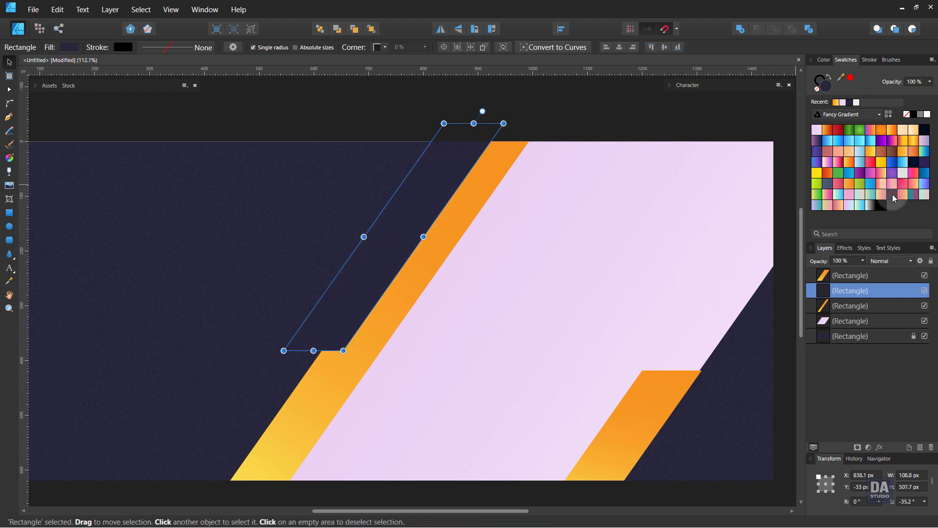
{"action": "left_click", "coordinate": [10, 158]}
{"action": "mouse_move", "coordinate": [310, 345]}
{"action": "left_mouse_down"}
{"action": "mouse_move", "coordinate": [394, 237]}
{"action": "mouse_move", "coordinate": [436, 142]}
{"action": "mouse_move", "coordinate": [478, 124]}
{"action": "mouse_move", "coordinate": [322, 352]}
{"action": "left_mouse_up"}
{"action": "left_click", "coordinate": [155, 47]}
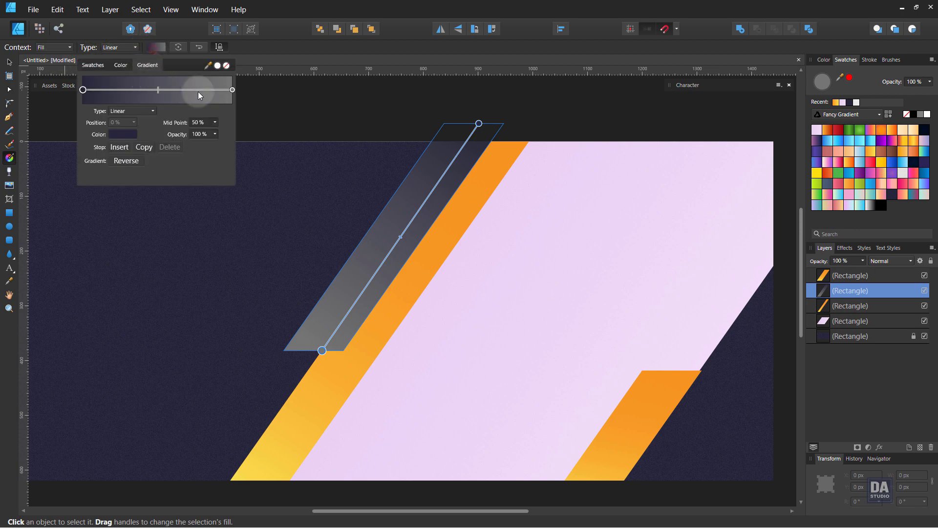
{"action": "left_click", "coordinate": [232, 90]}
{"action": "left_click", "coordinate": [122, 134]}
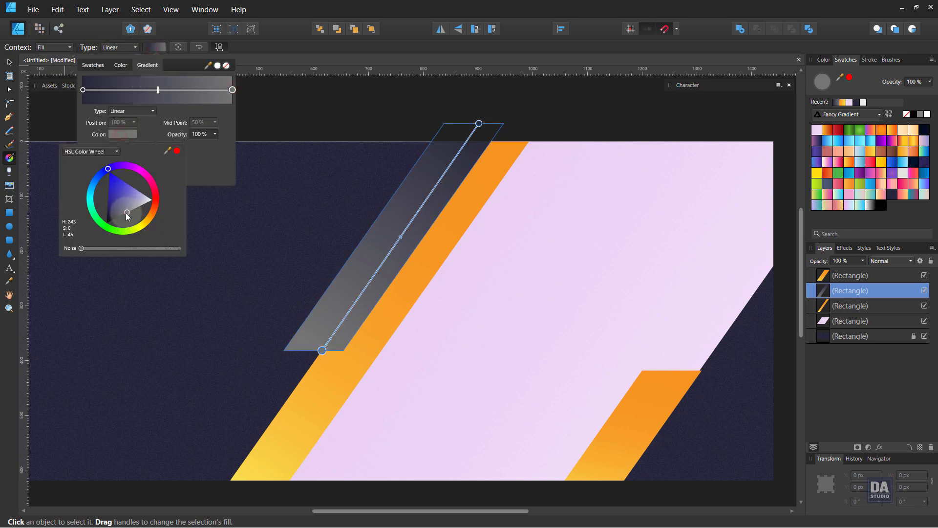
{"action": "left_click_drag", "start_coordinate": [126, 213], "coordinate": [119, 202]}
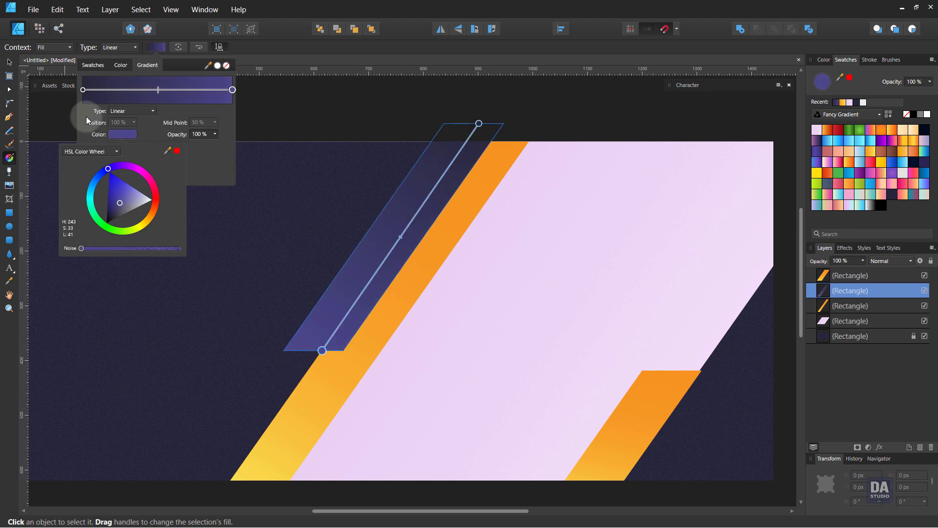
{"action": "left_click", "coordinate": [9, 62]}
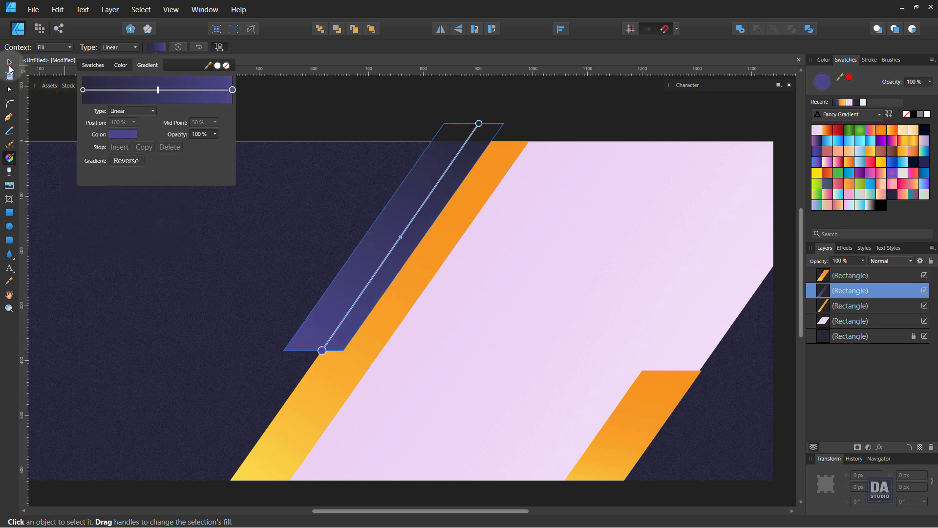
{"action": "left_click", "coordinate": [10, 62]}
{"action": "left_click", "coordinate": [222, 118]}
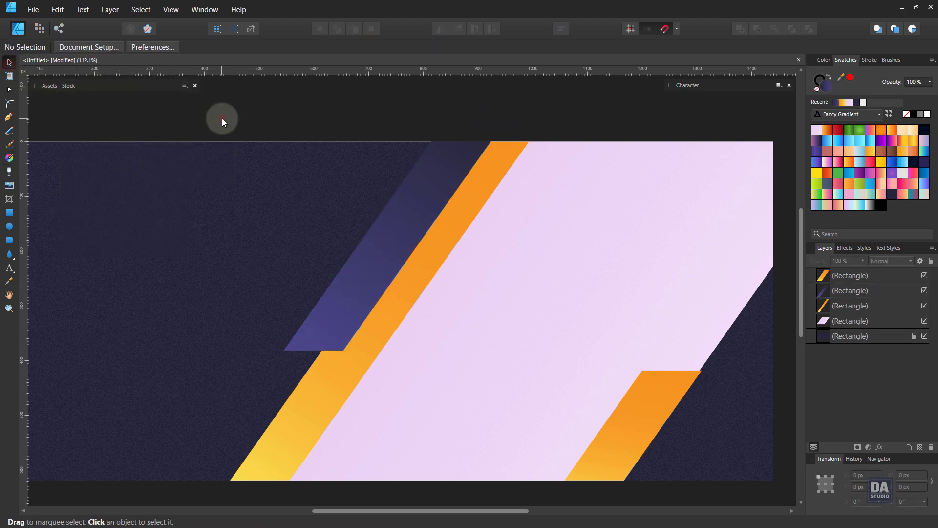
{"action": "left_click", "coordinate": [371, 260]}
{"action": "left_click_drag", "start_coordinate": [391, 242], "coordinate": [302, 227], "text": "ctrl"}
{"action": "key", "text": "ctrl+z"}
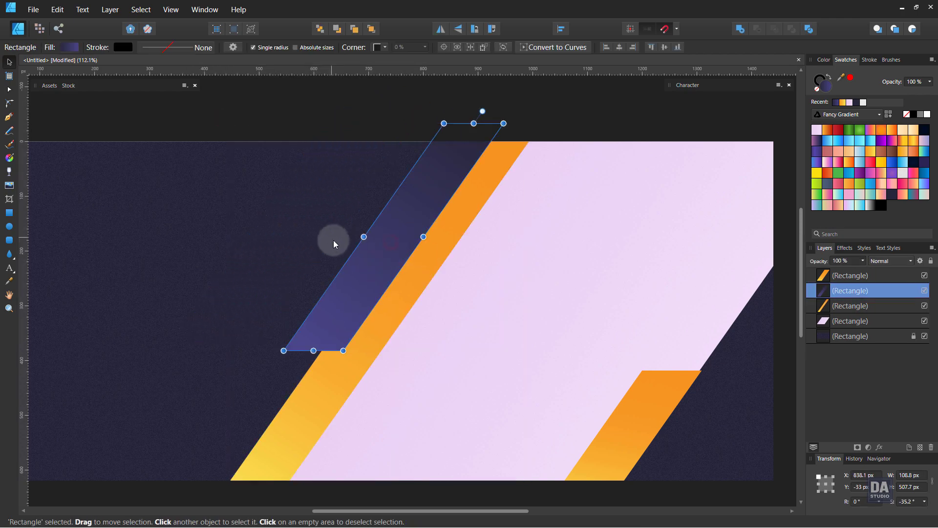
{"action": "left_click_drag", "start_coordinate": [388, 257], "coordinate": [319, 286]}
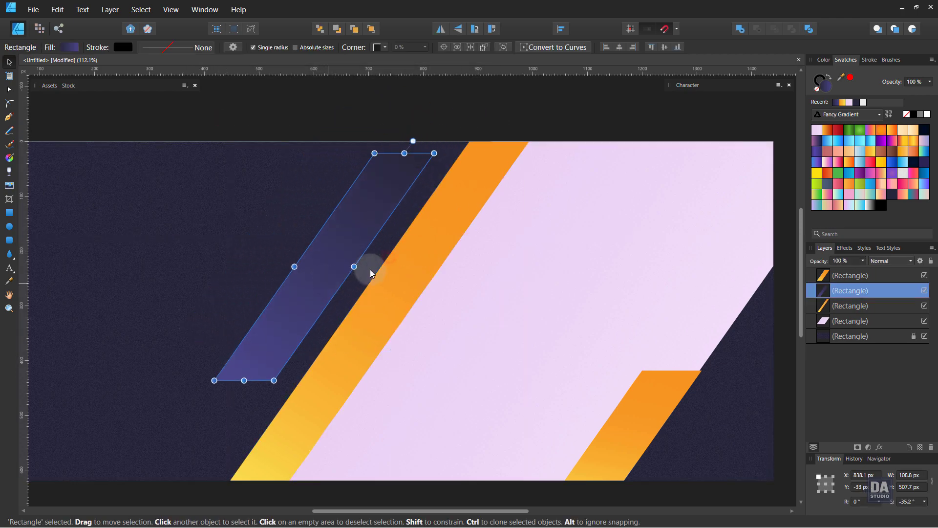
{"action": "key", "text": "ctrl+z"}
- Move the purple strip's gradient midpoint down toward its purple end
{"action": "left_click", "coordinate": [9, 158]}
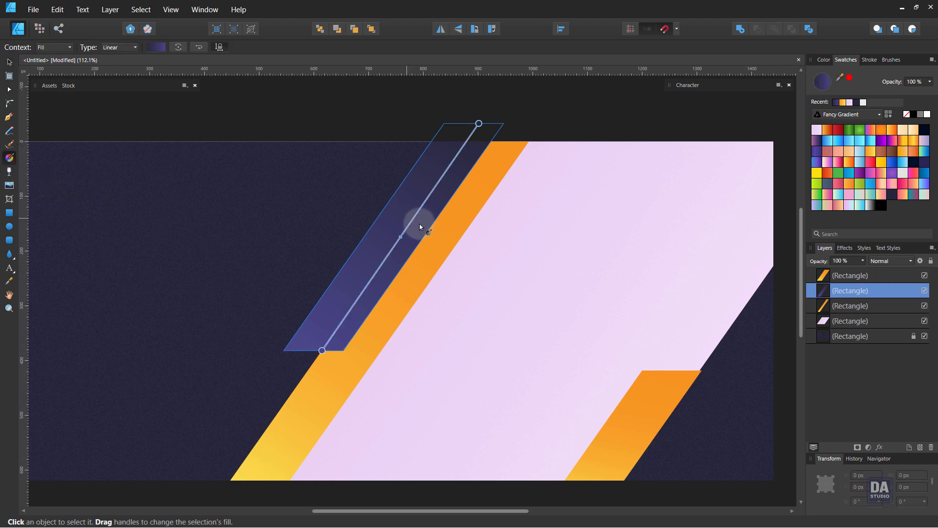
{"action": "left_click_drag", "start_coordinate": [400, 237], "coordinate": [373, 292]}
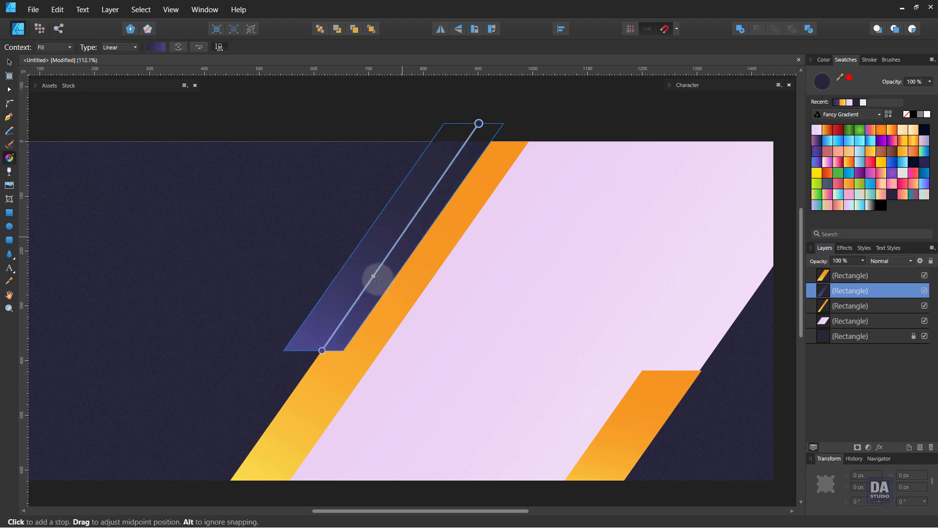
{"action": "left_click", "coordinate": [13, 62]}
{"action": "left_click", "coordinate": [343, 150]}
- Copy the purple strip downward over the orange strip and rotate the copy 180°
{"action": "left_click_drag", "start_coordinate": [503, 251], "coordinate": [372, 236]}
{"action": "left_click", "coordinate": [433, 259]}
{"action": "left_click", "coordinate": [409, 263]}
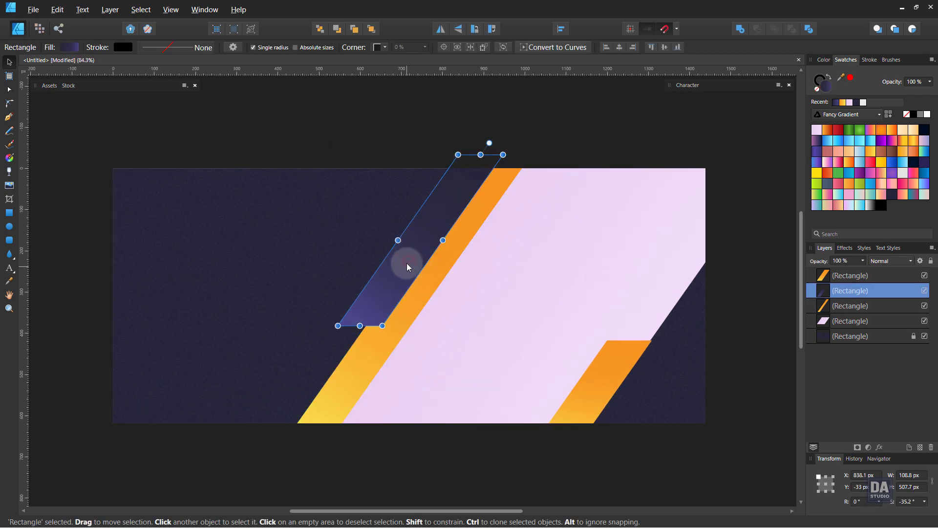
{"action": "left_click_drag", "start_coordinate": [408, 264], "coordinate": [412, 320]}
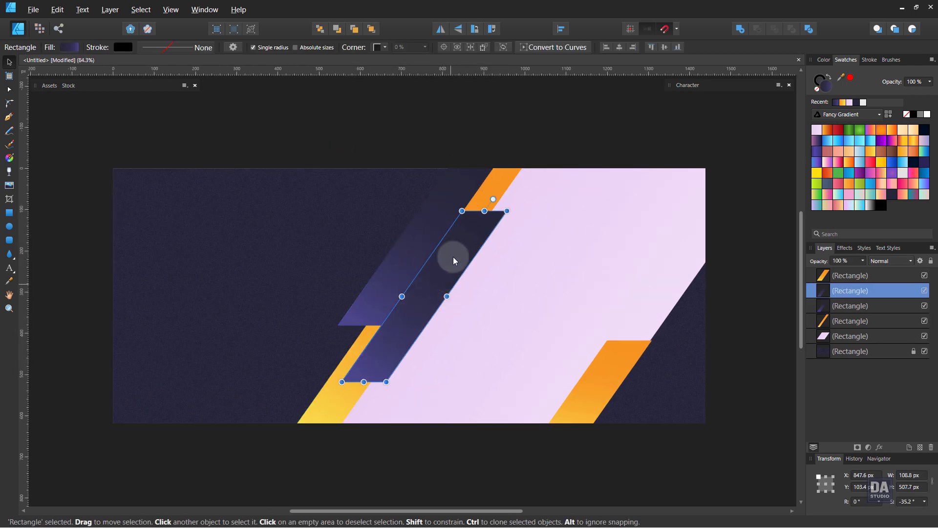
{"action": "left_click", "coordinate": [472, 30]}
{"action": "left_click", "coordinate": [474, 30]}
- Place the rotated strip along the orange strip's left side and resize it to about 78 px wide and 640 px tall
{"action": "left_click_drag", "start_coordinate": [444, 268], "coordinate": [403, 307]}
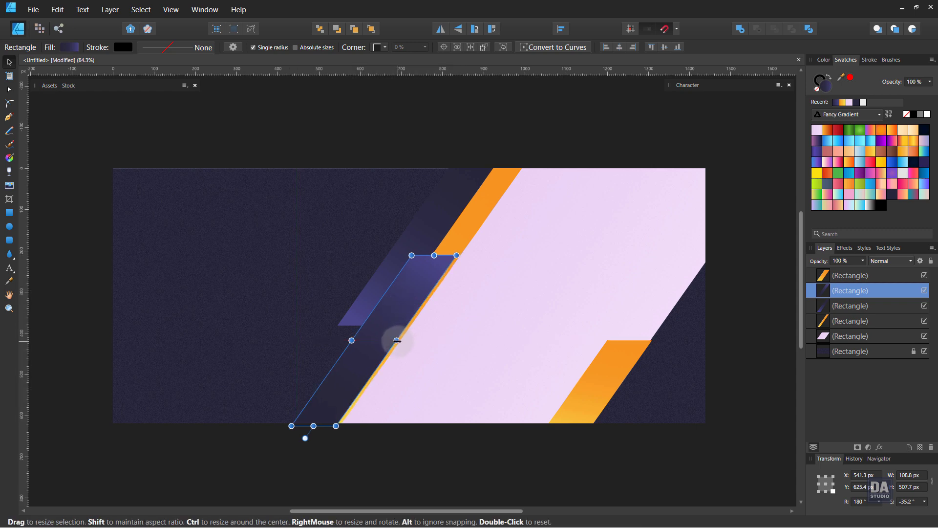
{"action": "left_click_drag", "start_coordinate": [397, 340], "coordinate": [388, 328]}
{"action": "left_click_drag", "start_coordinate": [427, 255], "coordinate": [458, 210]}
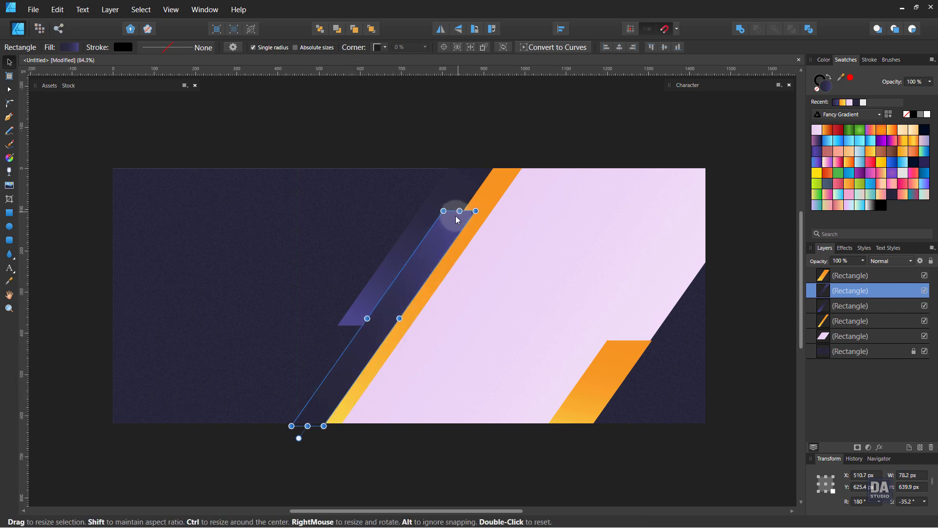
- Shift the rotated purple strip's gradient midpoint down toward its dark lower end
{"action": "left_click", "coordinate": [743, 294]}
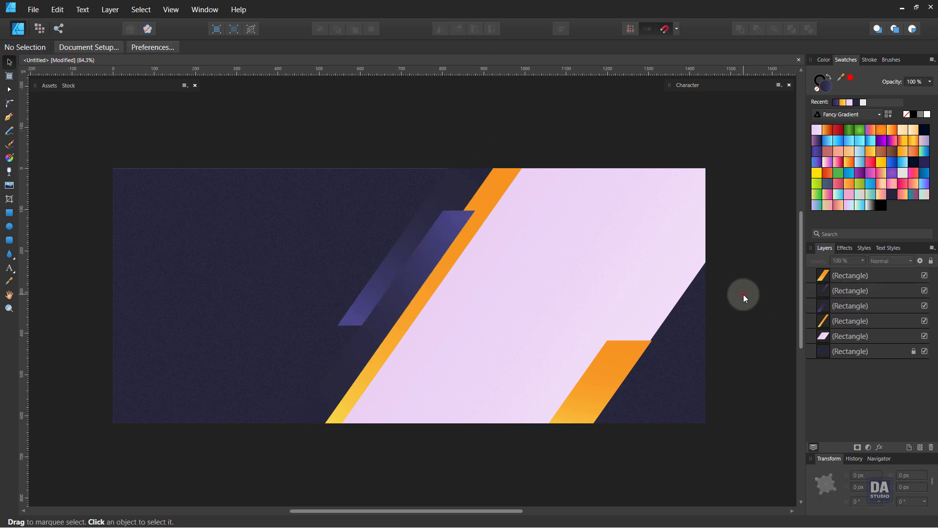
{"action": "key", "text": "space"}
{"action": "left_click_drag", "start_coordinate": [708, 307], "coordinate": [672, 328]}
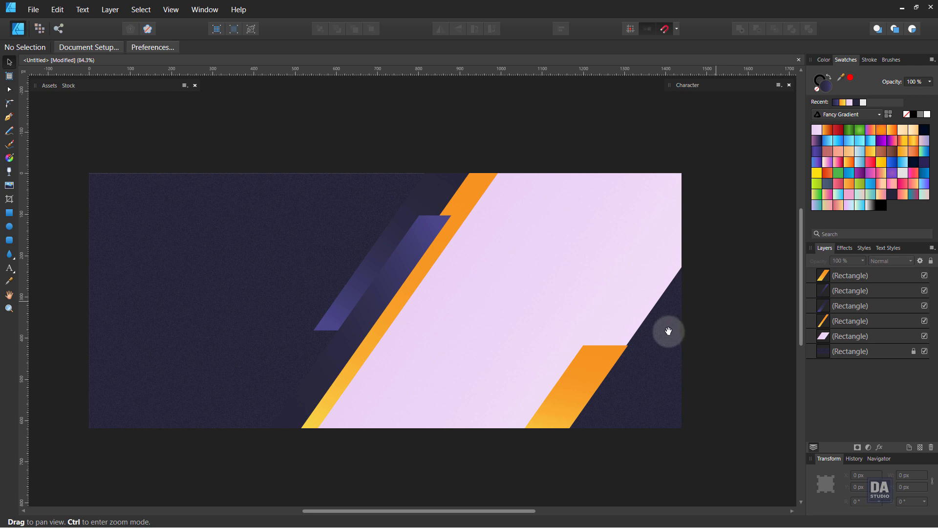
{"action": "left_click_drag", "start_coordinate": [519, 366], "coordinate": [525, 367]}
{"action": "left_click", "coordinate": [329, 363]}
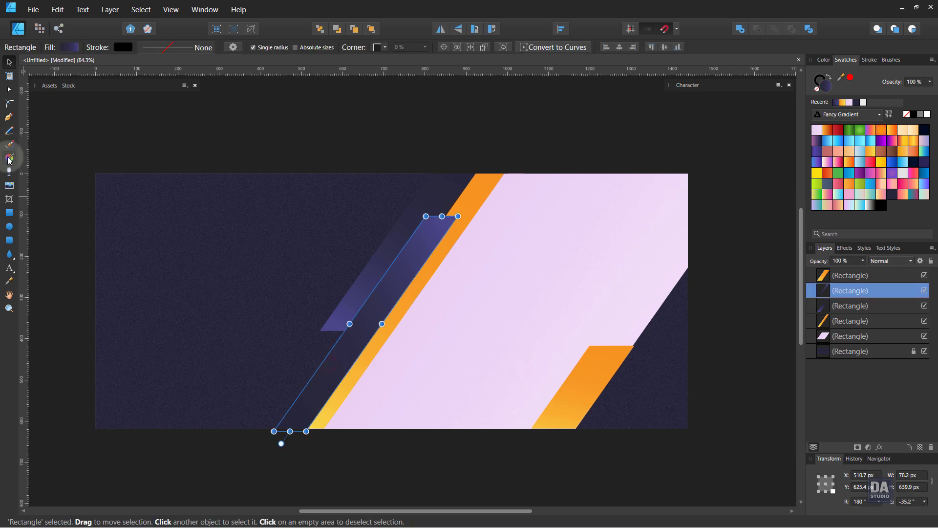
{"action": "left_click", "coordinate": [9, 158]}
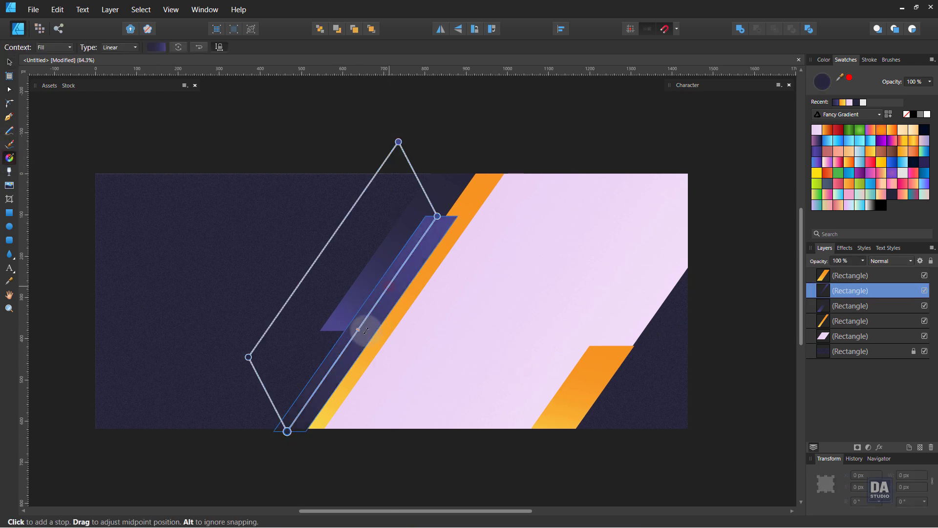
{"action": "left_click", "coordinate": [10, 62]}
{"action": "left_click", "coordinate": [158, 122]}
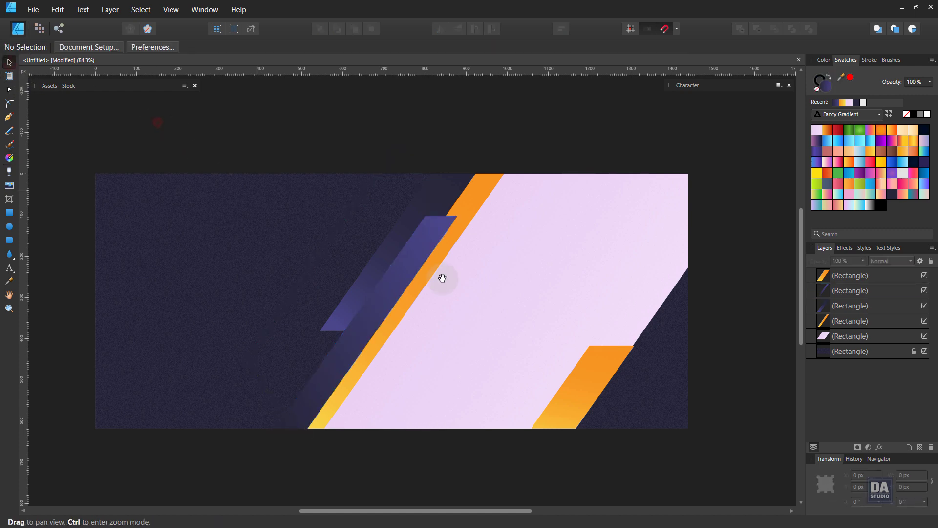
{"action": "left_click_drag", "start_coordinate": [468, 284], "coordinate": [500, 287]}
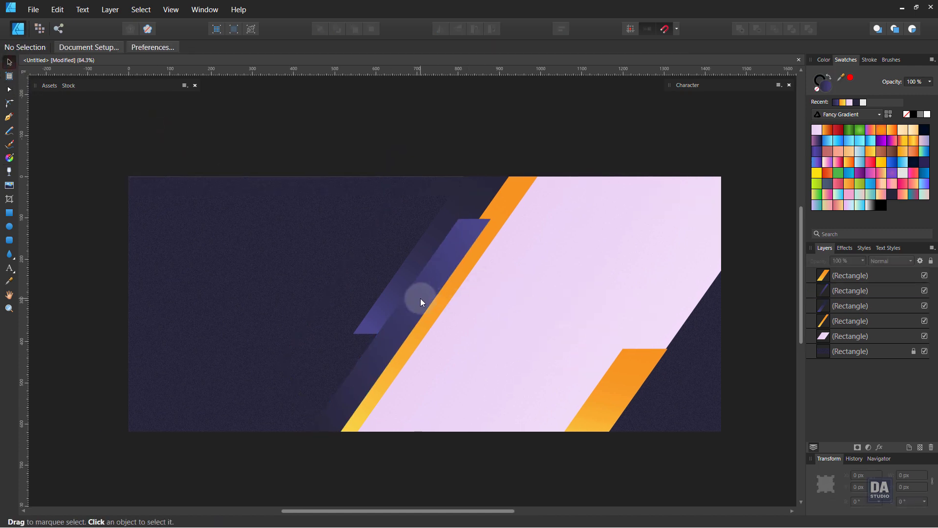
- Copy the purple strip to the banner's lower-right corner beside the orange block and shorten it to about 322 px tall
{"action": "left_click_drag", "start_coordinate": [420, 298], "coordinate": [683, 410]}
{"action": "left_click_drag", "start_coordinate": [676, 445], "coordinate": [632, 323]}
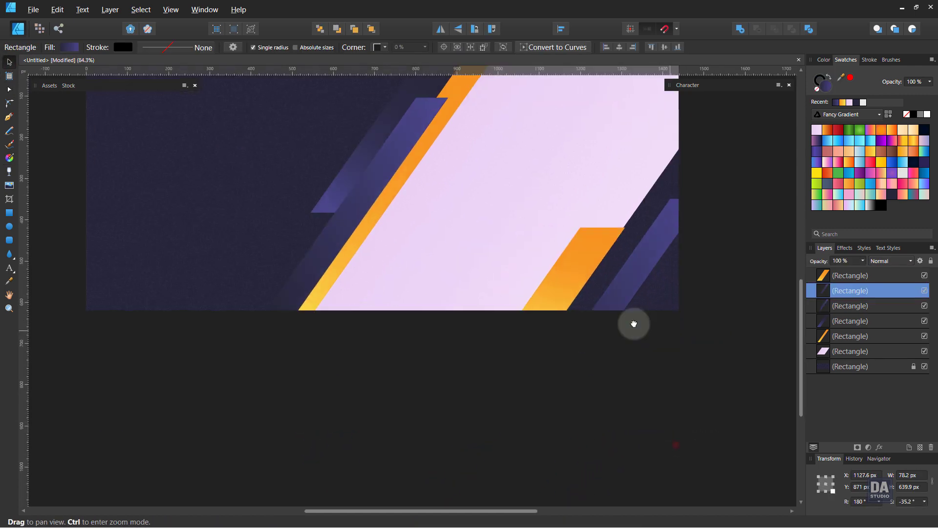
{"action": "left_click_drag", "start_coordinate": [535, 413], "coordinate": [596, 327]}
{"action": "left_click_drag", "start_coordinate": [622, 288], "coordinate": [586, 331]}
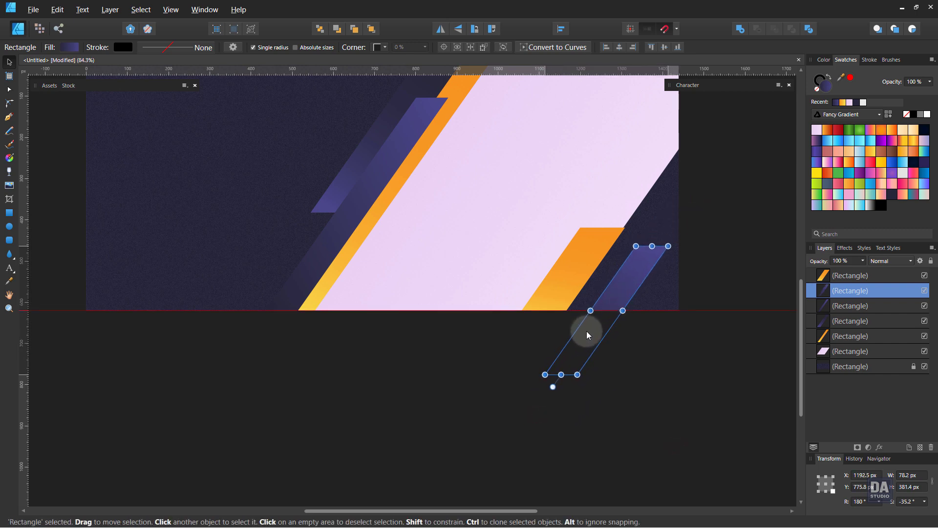
{"action": "left_click_drag", "start_coordinate": [562, 375], "coordinate": [583, 349]}
{"action": "left_click", "coordinate": [645, 354]}
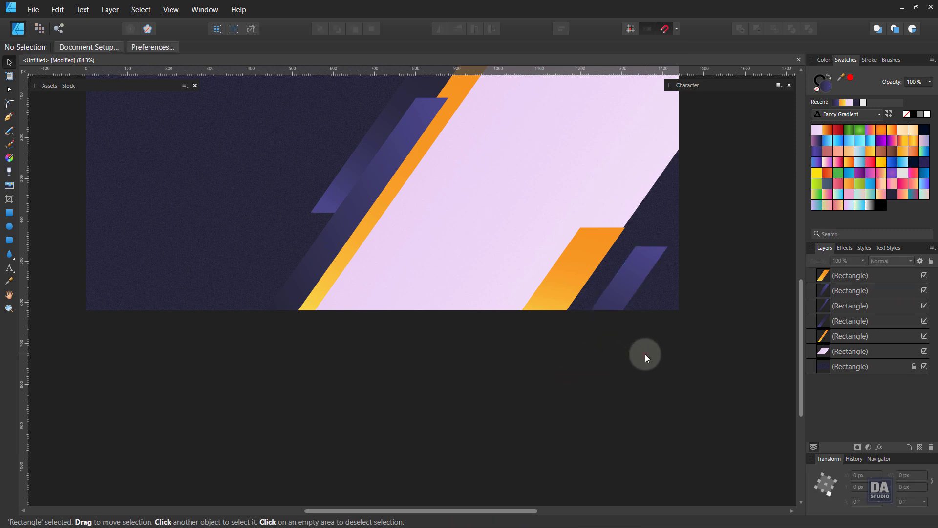
{"action": "left_click_drag", "start_coordinate": [457, 264], "coordinate": [548, 363]}
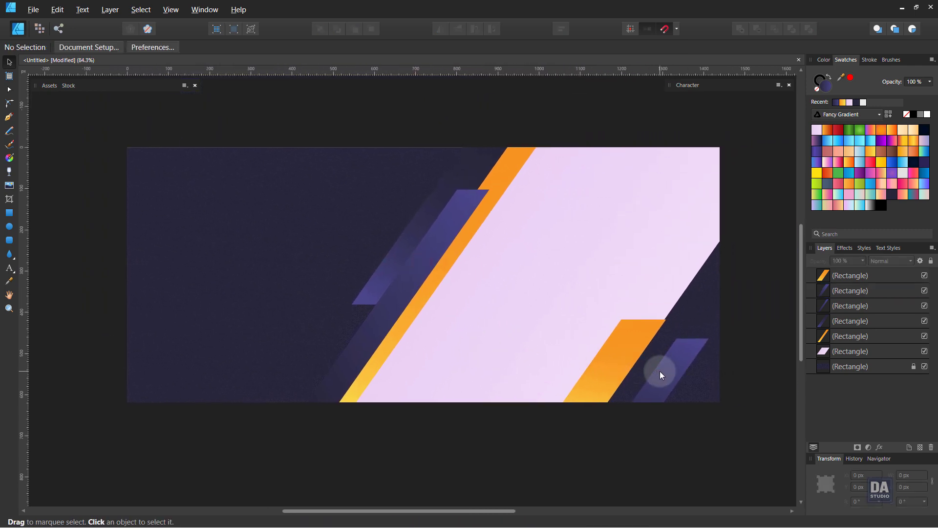
- Copy the short purple strip to the lower part of the banner's left edge
{"action": "mouse_move", "coordinate": [659, 371]}
{"action": "left_mouse_down"}
{"action": "mouse_move", "coordinate": [667, 380]}
{"action": "mouse_move", "coordinate": [311, 368]}
{"action": "mouse_move", "coordinate": [141, 340]}
{"action": "left_mouse_up"}
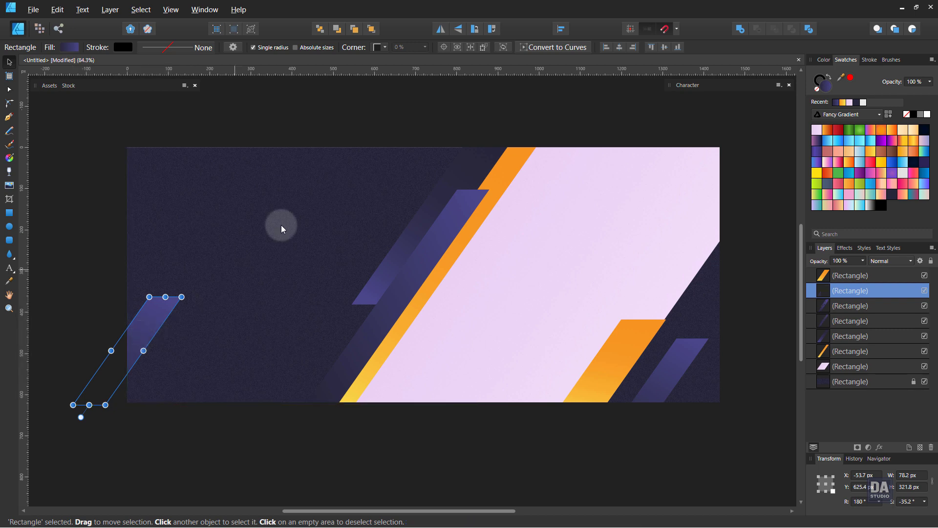
{"action": "left_click", "coordinate": [423, 122]}
{"action": "left_click_drag", "start_coordinate": [510, 216], "coordinate": [516, 261]}
{"action": "left_click", "coordinate": [426, 229]}
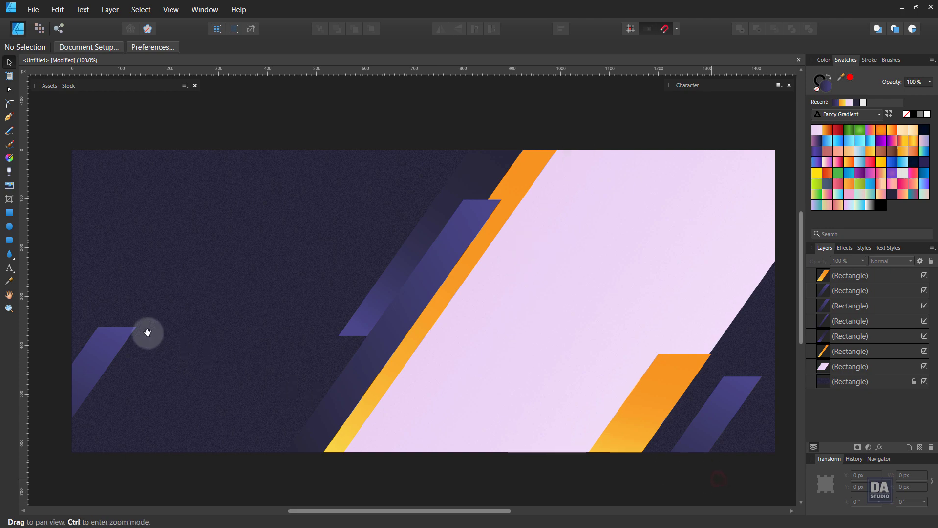
{"action": "left_click_drag", "start_coordinate": [124, 305], "coordinate": [317, 302]}
{"action": "left_click_drag", "start_coordinate": [251, 275], "coordinate": [278, 278]}
{"action": "left_click_drag", "start_coordinate": [394, 299], "coordinate": [384, 295]}
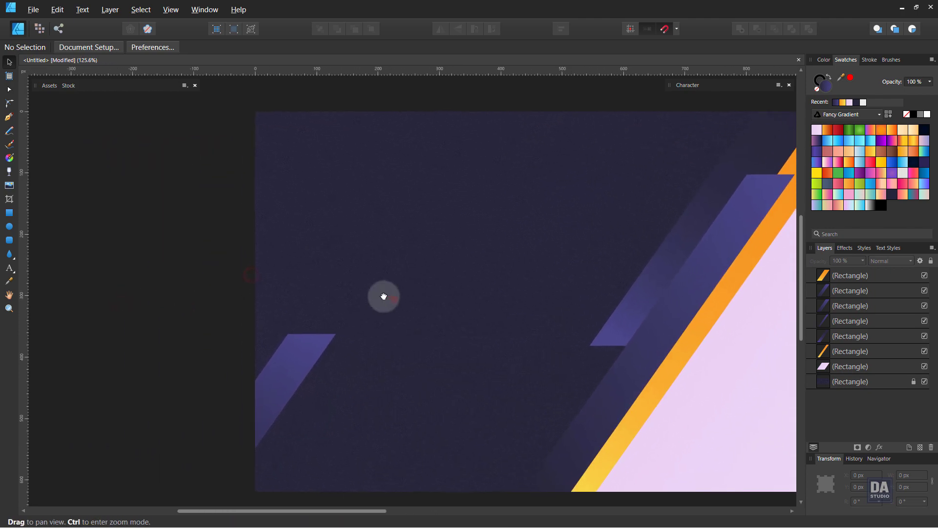
- Add the WEB BANNER sample text group to the banner's left half and lower the purple strip into the bottom-left corner
{"action": "left_click", "coordinate": [55, 86]}
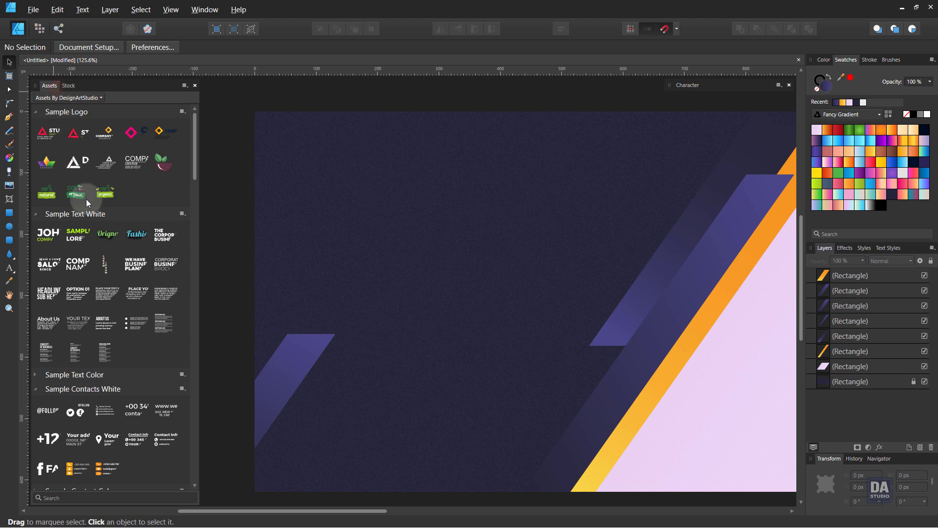
{"action": "scroll", "coordinate": [78, 266], "scroll_direction": "down", "scroll_amount": 3}
{"action": "scroll", "coordinate": [83, 274], "scroll_direction": "down", "scroll_amount": 1}
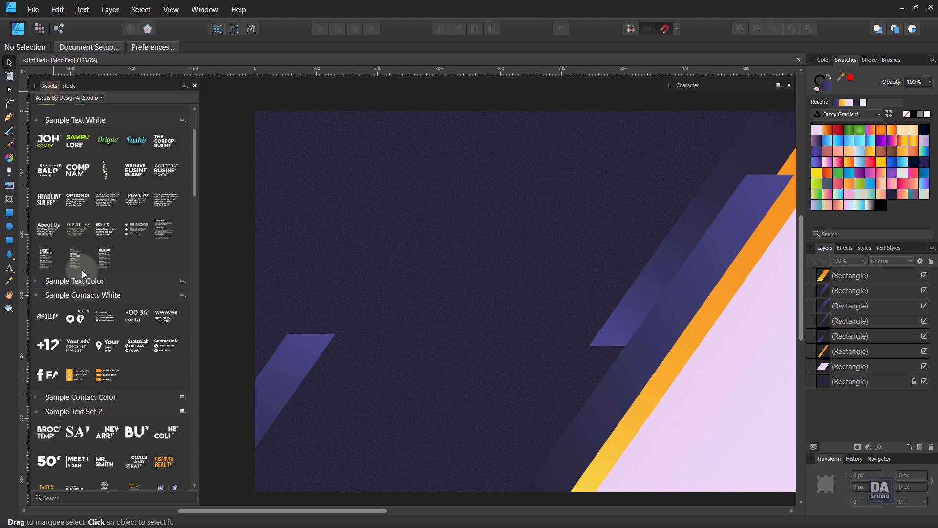
{"action": "scroll", "coordinate": [83, 274], "scroll_direction": "down", "scroll_amount": 2}
{"action": "left_click_drag", "start_coordinate": [73, 444], "coordinate": [416, 282]}
{"action": "left_click_drag", "start_coordinate": [439, 314], "coordinate": [405, 297]}
{"action": "left_click_drag", "start_coordinate": [304, 384], "coordinate": [311, 444]}
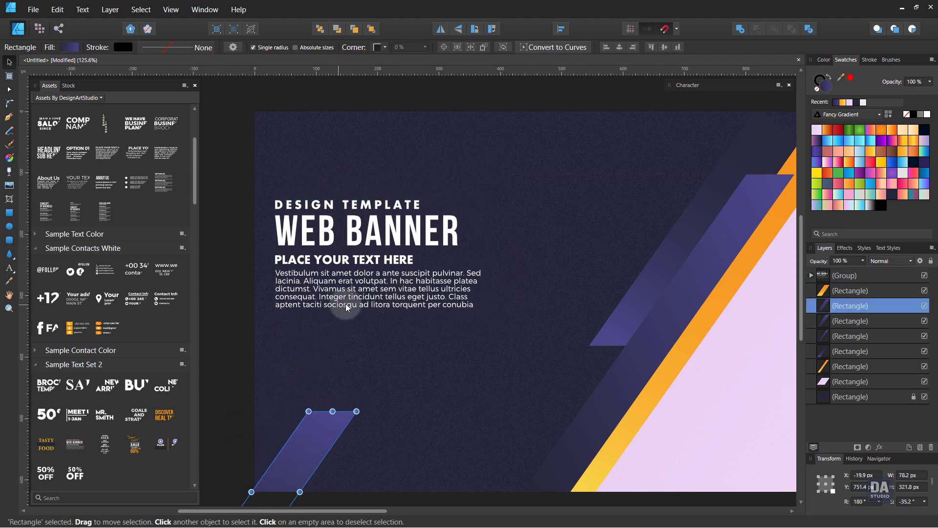
- Enlarge the text group to about 455 px wide and raise it clear of the purple strip
{"action": "left_click", "coordinate": [391, 315]}
{"action": "left_click_drag", "start_coordinate": [391, 315], "coordinate": [391, 309]}
{"action": "left_click_drag", "start_coordinate": [487, 333], "coordinate": [562, 378]}
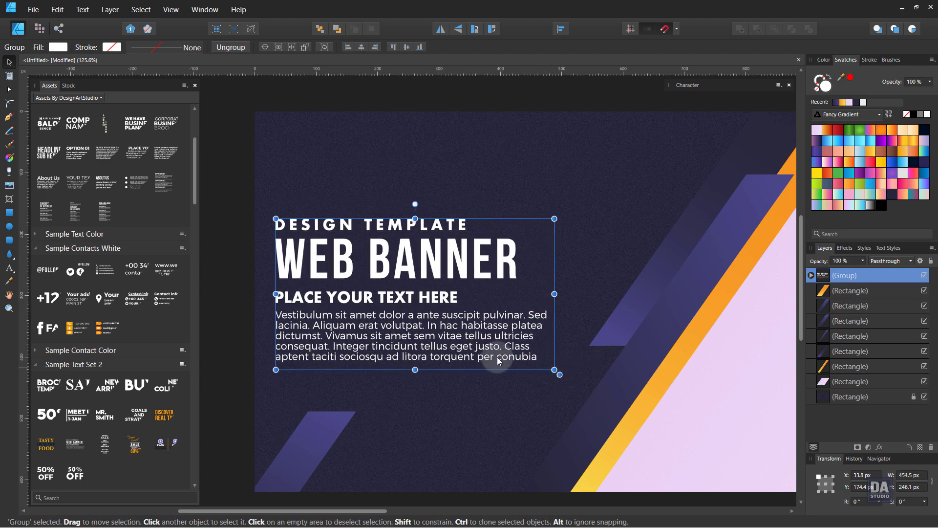
{"action": "mouse_move", "coordinate": [495, 355]}
{"action": "left_mouse_down"}
{"action": "mouse_move", "coordinate": [487, 344]}
{"action": "mouse_move", "coordinate": [495, 336]}
{"action": "left_mouse_up"}
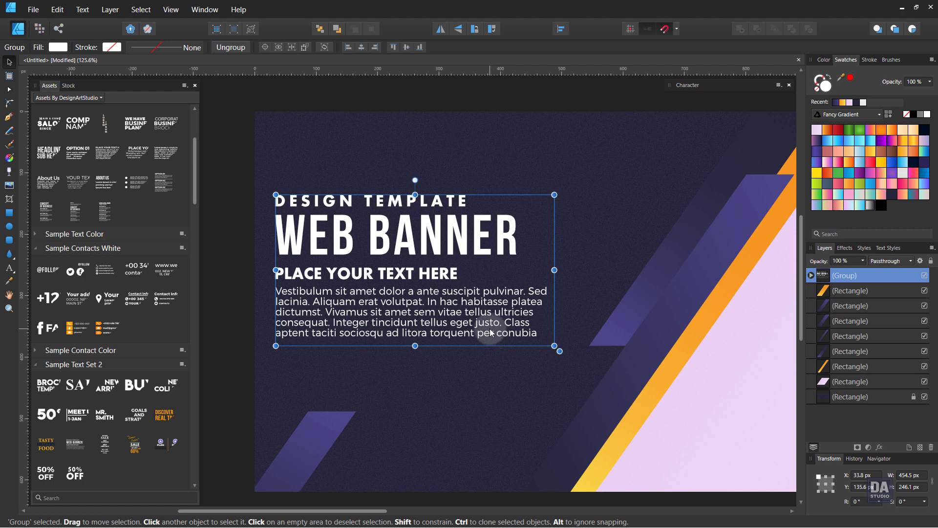
- Trim the paragraph's text frame to four lines and about 446 px wide
{"action": "double_click", "coordinate": [491, 332]}
{"action": "left_click_drag", "start_coordinate": [415, 345], "coordinate": [416, 335]}
{"action": "mouse_move", "coordinate": [562, 308]}
{"action": "left_mouse_down"}
{"action": "mouse_move", "coordinate": [541, 308]}
{"action": "mouse_move", "coordinate": [552, 310]}
{"action": "left_mouse_up"}
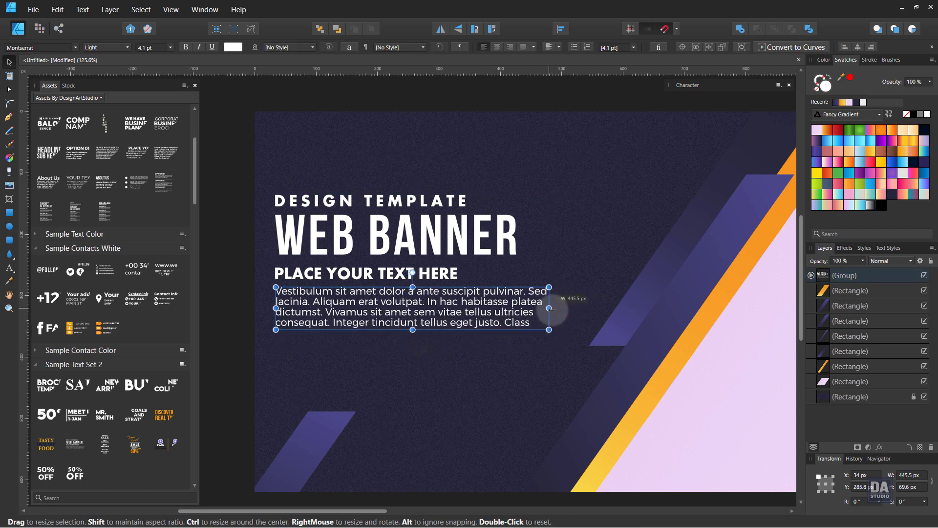
{"action": "left_click", "coordinate": [226, 291]}
- Lower the text group slightly and place the white Design Art Studio logo, about 194 px wide, in the banner's upper-left corner
{"action": "key", "text": "space"}
{"action": "left_click_drag", "start_coordinate": [462, 229], "coordinate": [337, 176]}
{"action": "left_click_drag", "start_coordinate": [499, 218], "coordinate": [417, 261]}
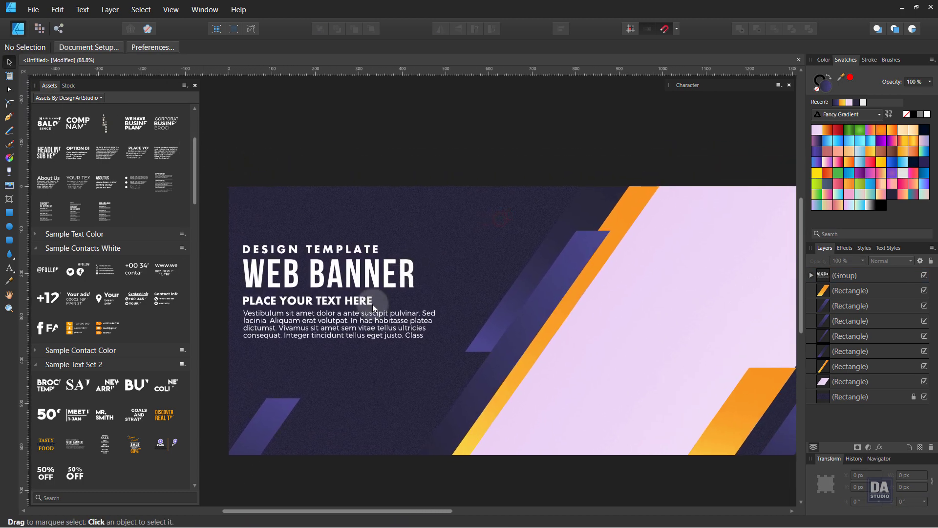
{"action": "left_click_drag", "start_coordinate": [366, 321], "coordinate": [366, 336]}
{"action": "scroll", "coordinate": [127, 245], "scroll_direction": "up", "scroll_amount": 5}
{"action": "left_click_drag", "start_coordinate": [77, 161], "coordinate": [302, 219]}
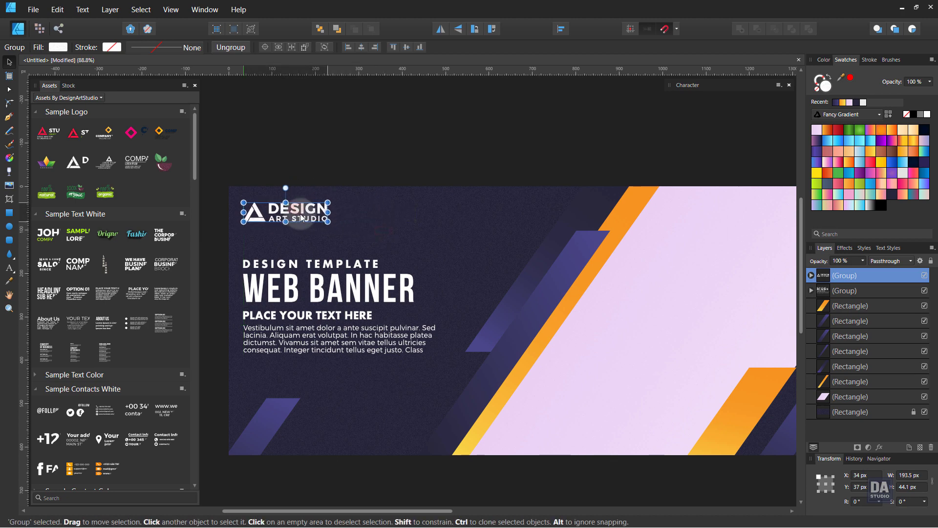
{"action": "left_click", "coordinate": [354, 155]}
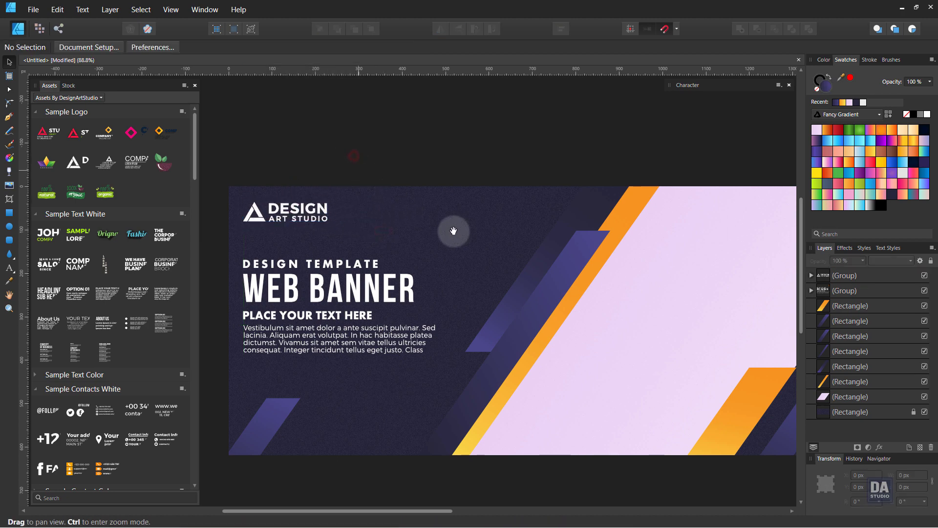
- Place the orange rounded SHOP NOW button asset below the paragraph, aligned with the text's left edge
{"action": "left_click_drag", "start_coordinate": [410, 231], "coordinate": [417, 269]}
{"action": "left_click_drag", "start_coordinate": [412, 270], "coordinate": [408, 270]}
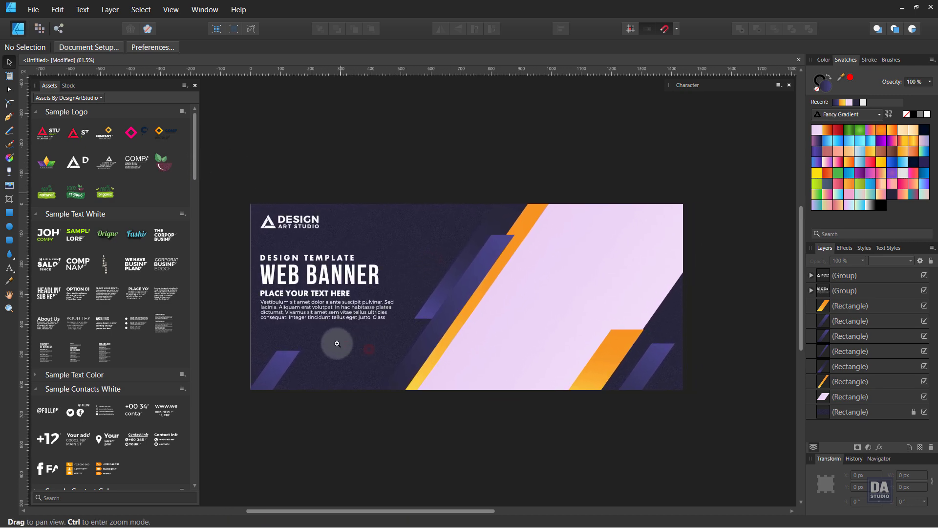
{"action": "left_click_drag", "start_coordinate": [327, 329], "coordinate": [382, 376]}
{"action": "scroll", "coordinate": [46, 367], "scroll_direction": "down", "scroll_amount": 8}
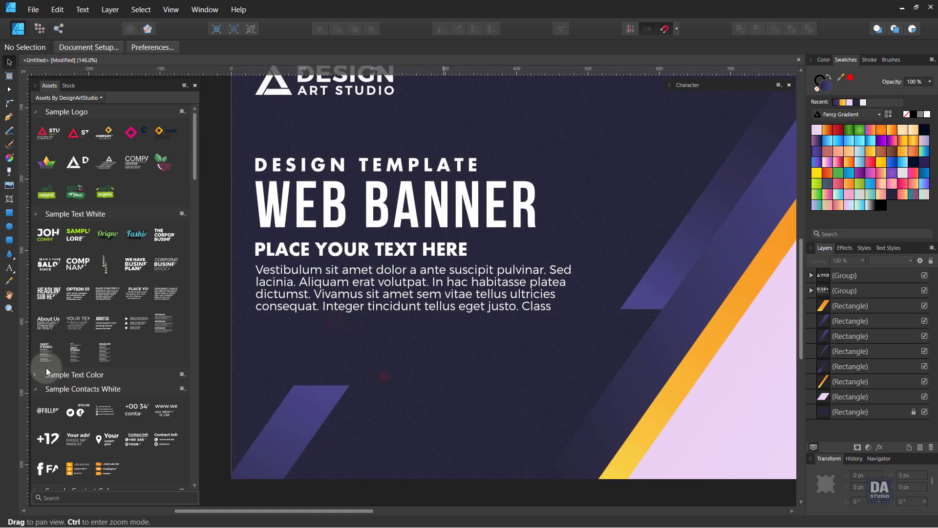
{"action": "scroll", "coordinate": [48, 367], "scroll_direction": "down", "scroll_amount": 2}
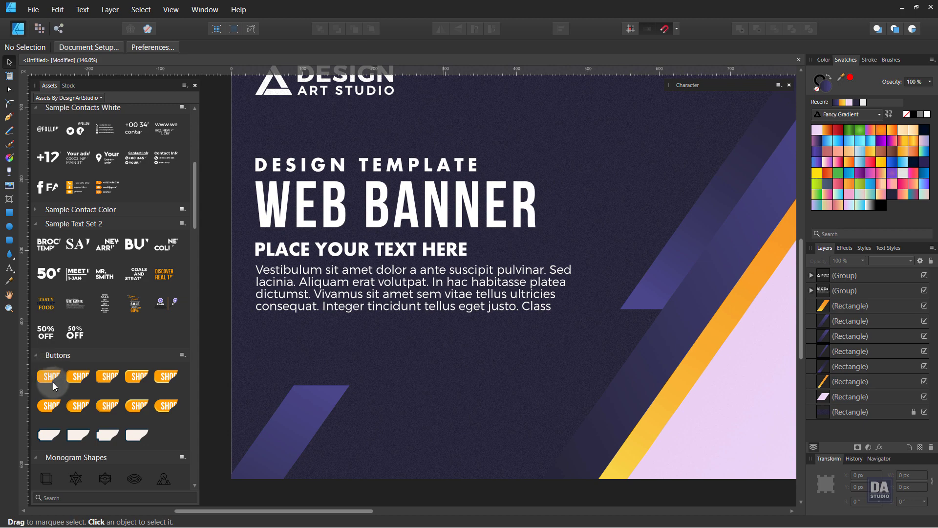
{"action": "left_click_drag", "start_coordinate": [49, 377], "coordinate": [313, 400]}
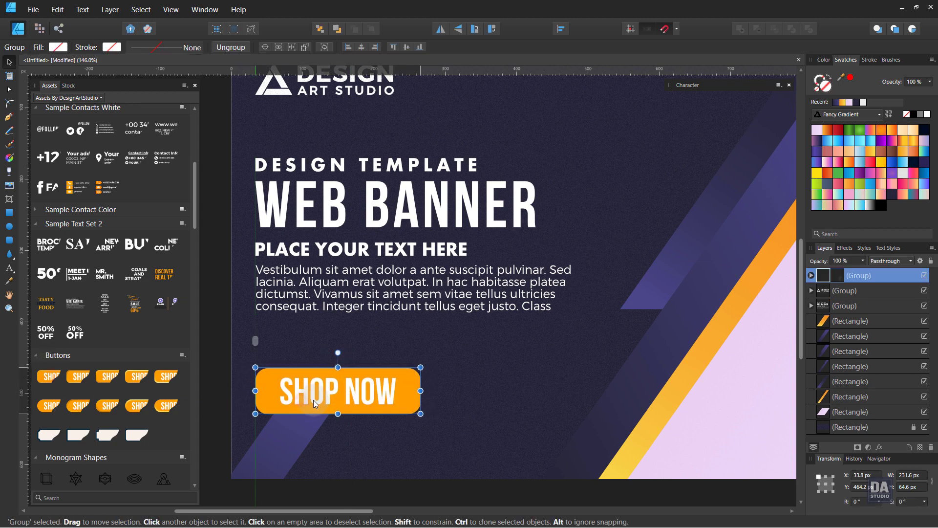
- Change the button's text to JOIN NOW, then shrink the button to about 183 px wide and raise it slightly
{"action": "left_click", "coordinate": [312, 397]}
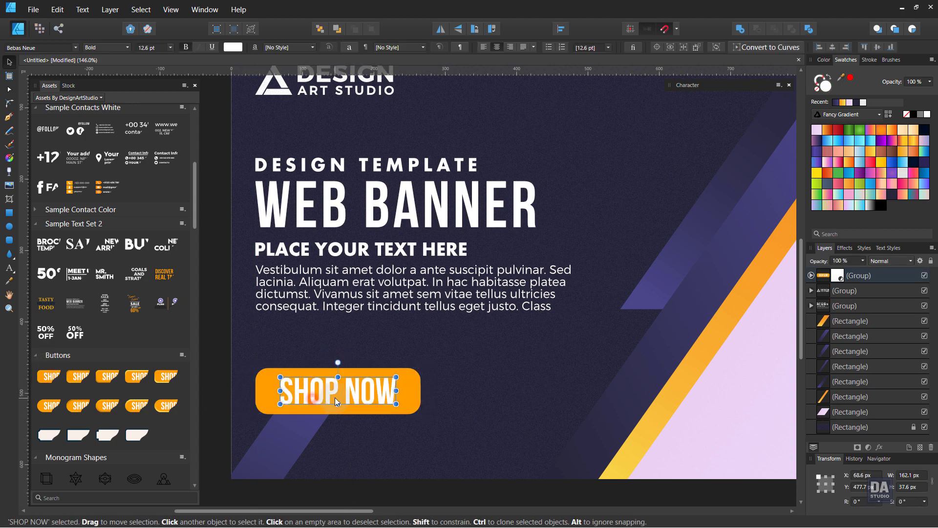
{"action": "double_click", "coordinate": [336, 397]}
{"action": "left_click_drag", "start_coordinate": [338, 398], "coordinate": [289, 394]}
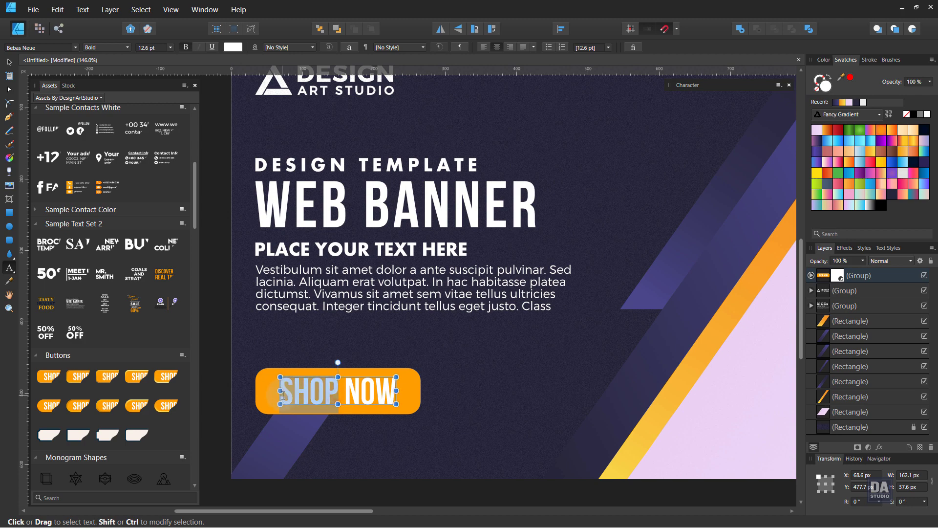
{"action": "type", "text": "JOIN"}
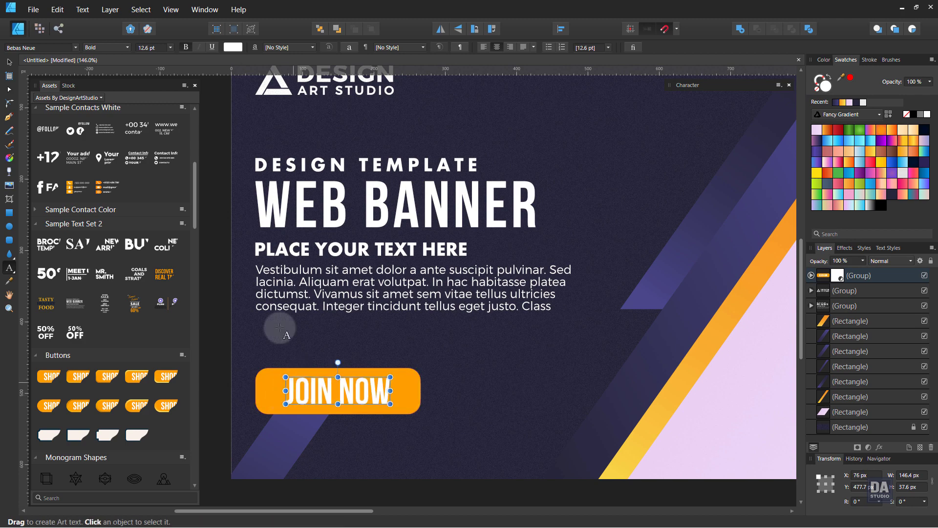
{"action": "left_click", "coordinate": [9, 63]}
{"action": "left_click", "coordinate": [233, 382]}
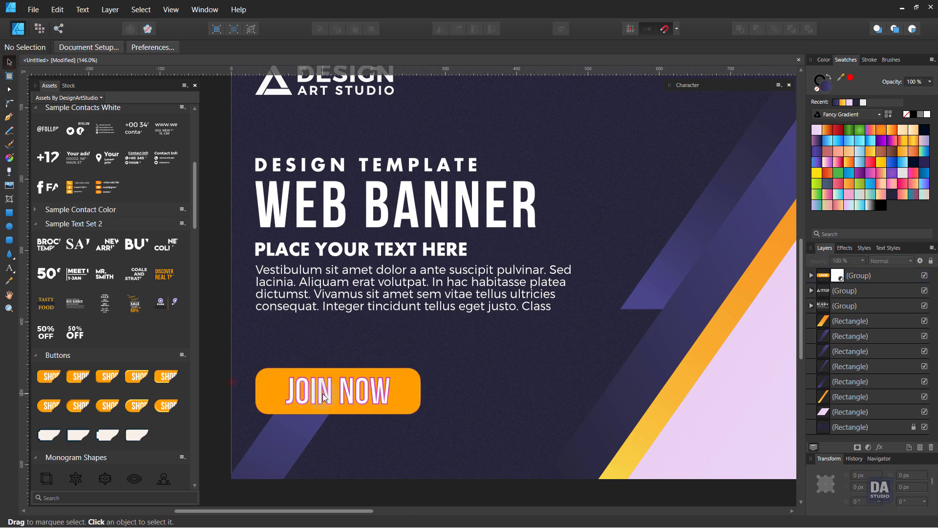
{"action": "left_click", "coordinate": [423, 413]}
{"action": "left_click_drag", "start_coordinate": [421, 413], "coordinate": [353, 383]}
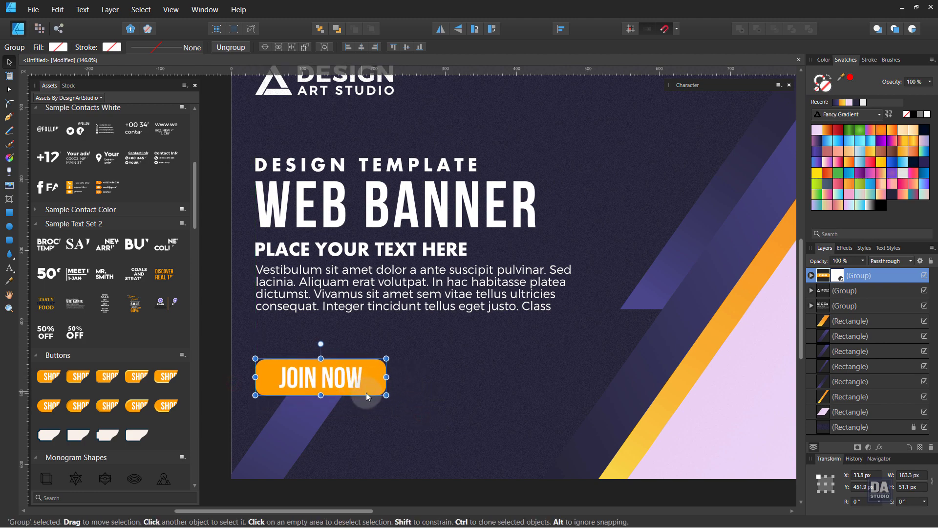
- Swap the button rectangle's orange fill with its empty stroke and set the outline width to 0.5 pt
{"action": "double_click", "coordinate": [366, 392]}
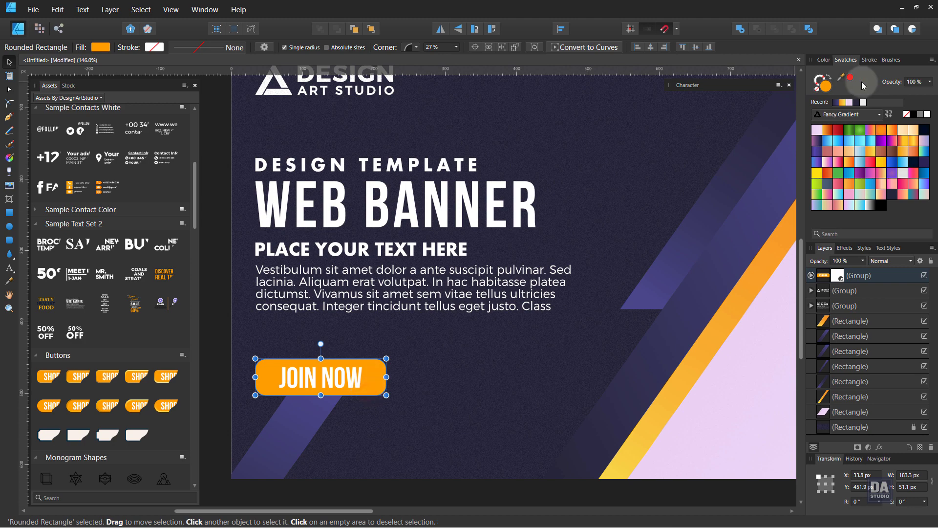
{"action": "left_click", "coordinate": [829, 82]}
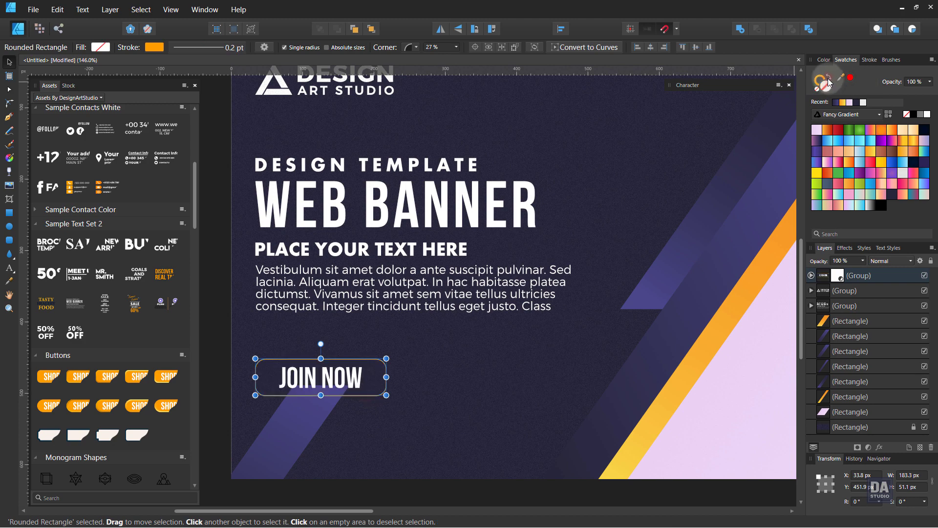
{"action": "left_click", "coordinate": [872, 63]}
{"action": "scroll", "coordinate": [905, 91], "scroll_direction": "up", "scroll_amount": 1}
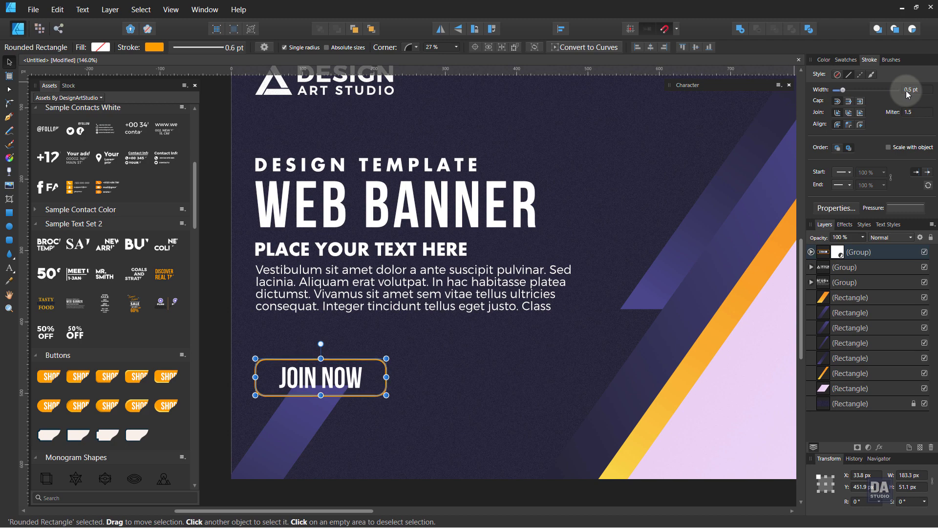
{"action": "scroll", "coordinate": [906, 90], "scroll_direction": "down", "scroll_amount": 1}
{"action": "scroll", "coordinate": [906, 90], "scroll_direction": "up", "scroll_amount": 1}
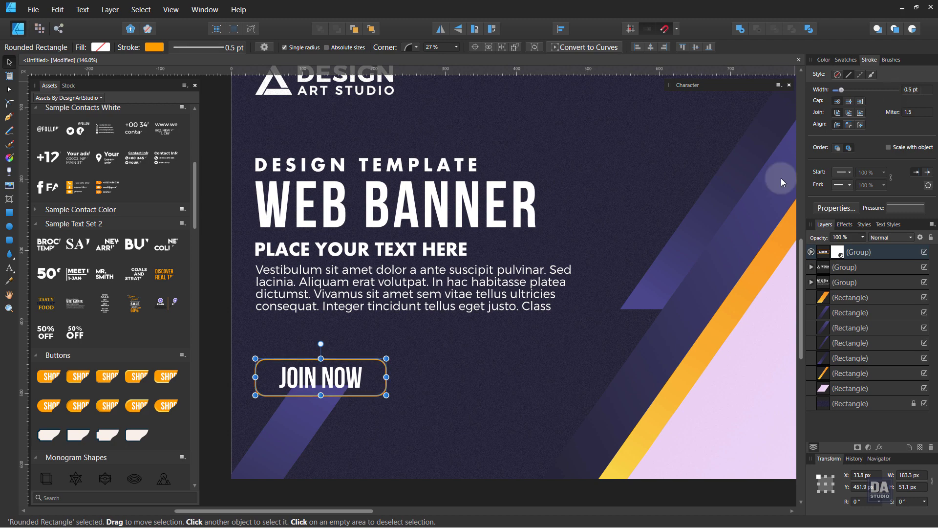
- Shrink the JOIN NOW button group to about 173 px wide and position it at about Y 464 px, aligned with the text's left edge
{"action": "key", "text": "ctrl"}
{"action": "left_click", "coordinate": [213, 387]}
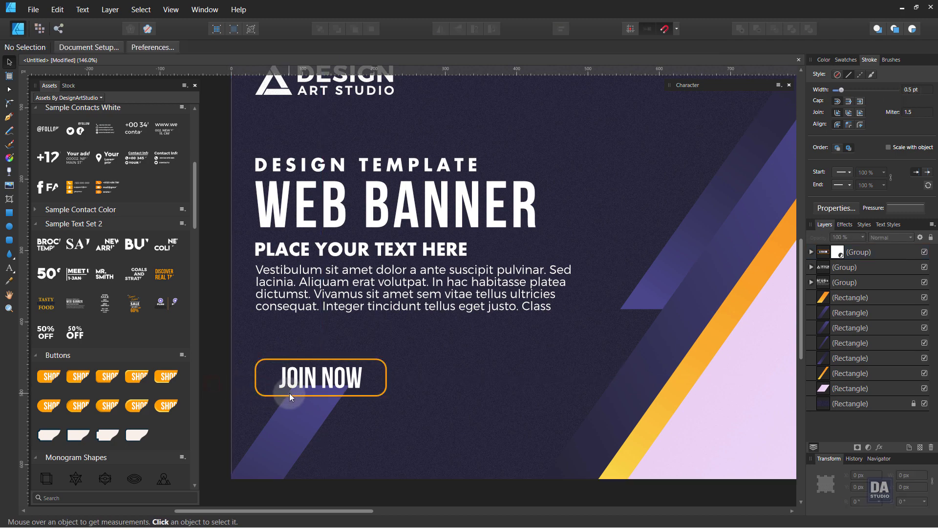
{"action": "left_click", "coordinate": [345, 381]}
{"action": "mouse_move", "coordinate": [345, 381]}
{"action": "left_mouse_down"}
{"action": "mouse_move", "coordinate": [349, 372]}
{"action": "mouse_move", "coordinate": [384, 383]}
{"action": "mouse_move", "coordinate": [354, 375]}
{"action": "left_mouse_up"}
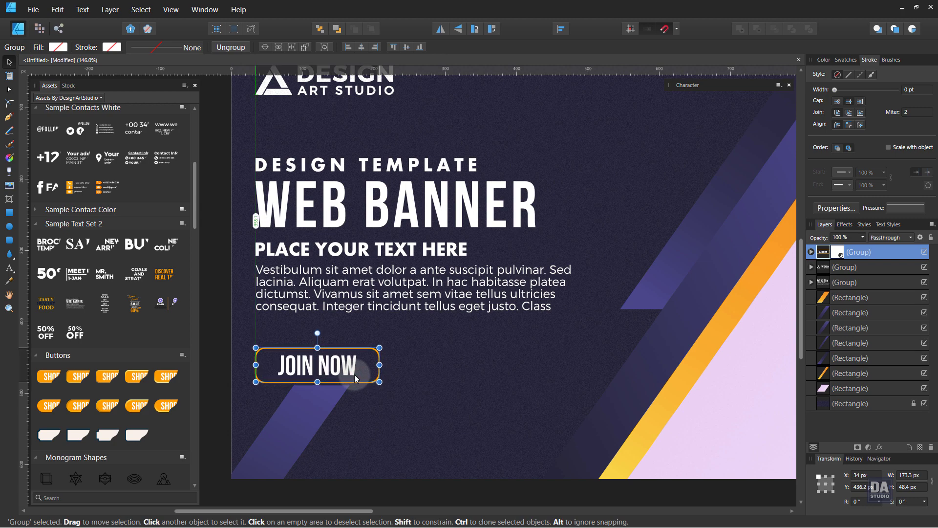
{"action": "left_click", "coordinate": [220, 372]}
{"action": "scroll", "coordinate": [318, 374], "scroll_direction": "down", "scroll_amount": 3}
{"action": "scroll", "coordinate": [320, 376], "scroll_direction": "up", "scroll_amount": 1}
{"action": "scroll", "coordinate": [321, 375], "scroll_direction": "up", "scroll_amount": 1}
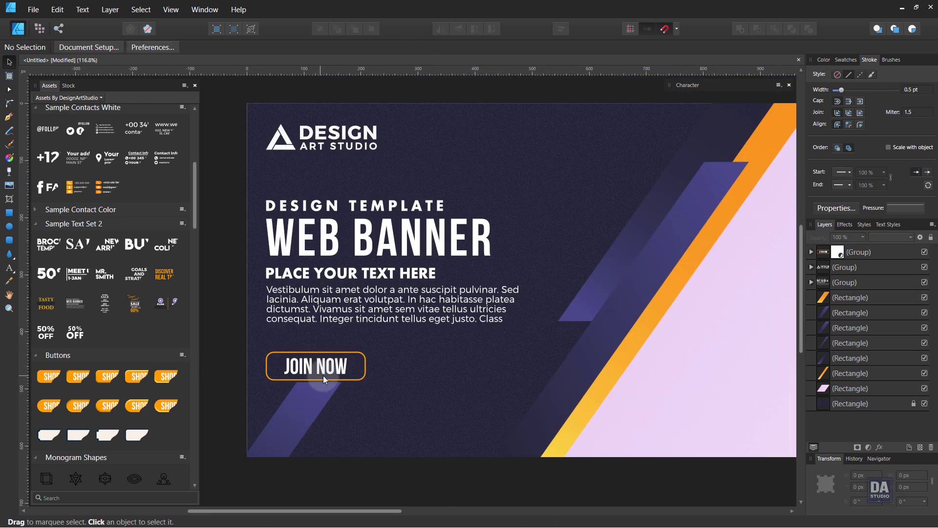
{"action": "left_click", "coordinate": [325, 377]}
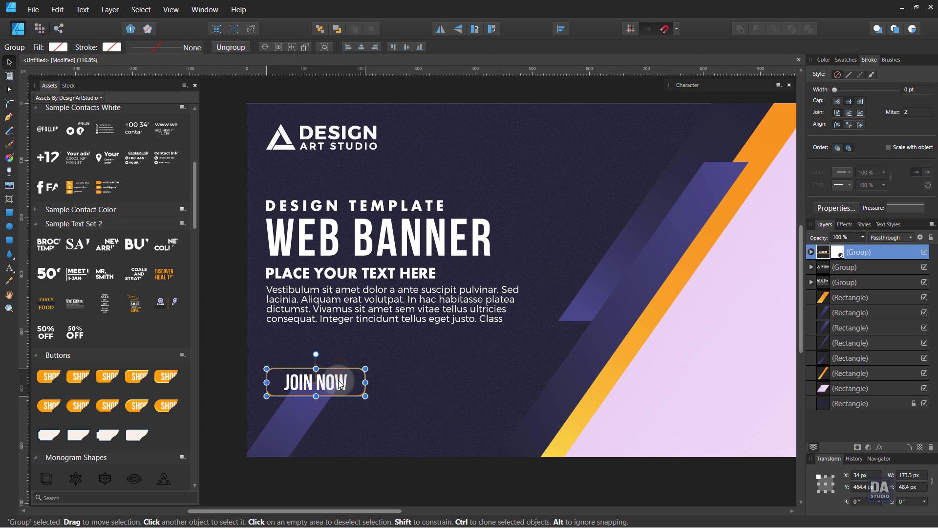
- Set the opacity of the slanted purple rectangle beneath the JOIN NOW button to 50%
{"action": "left_click", "coordinate": [303, 412]}
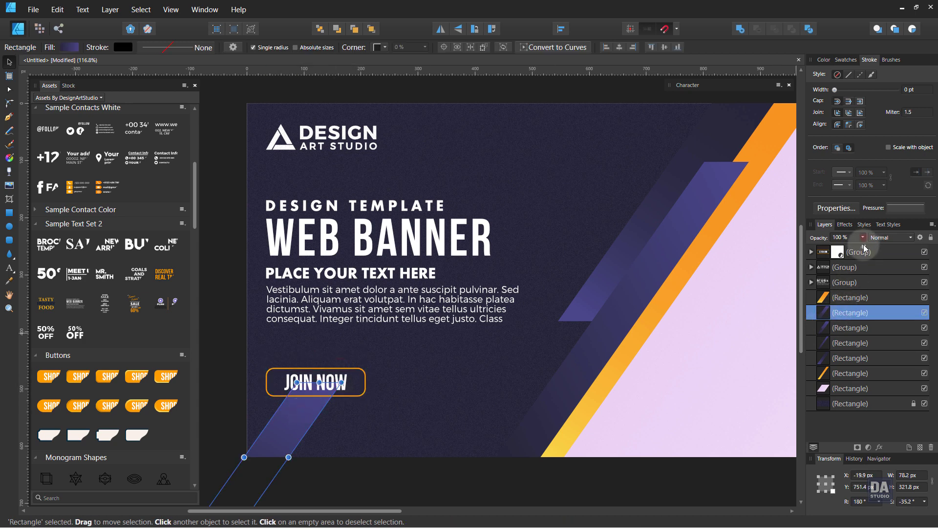
{"action": "left_click_drag", "start_coordinate": [863, 238], "coordinate": [824, 255]}
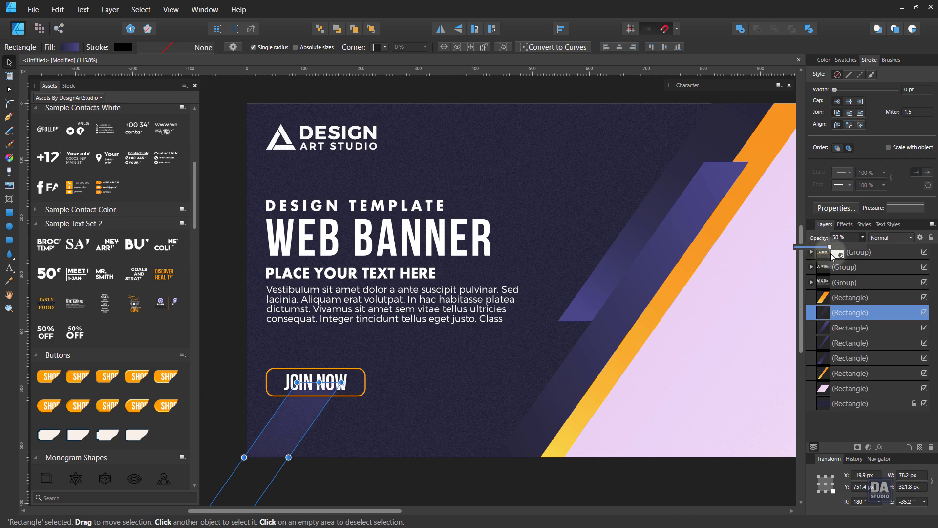
{"action": "left_click", "coordinate": [546, 475]}
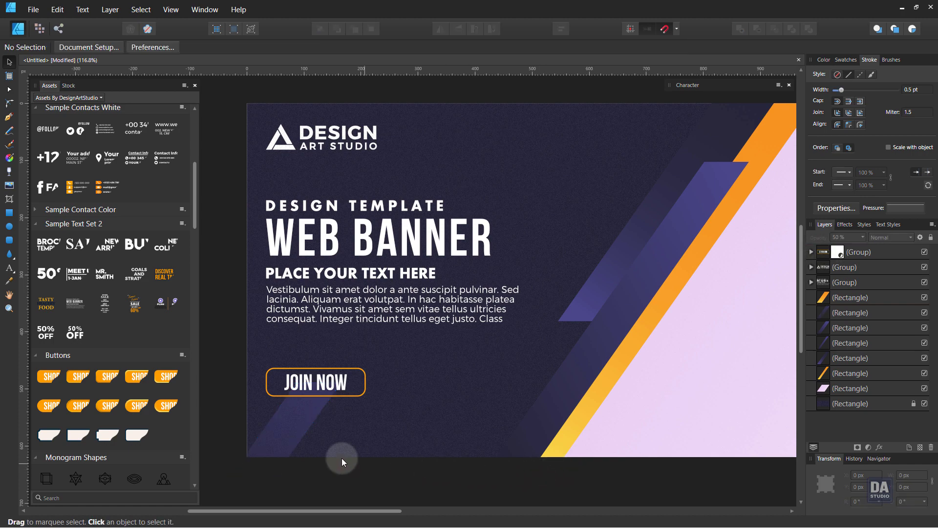
- Add two staggered, overlapping copies of the faded slanted rectangle beneath the button, narrowed to about 37 px wide
{"action": "left_click_drag", "start_coordinate": [285, 432], "coordinate": [301, 454]}
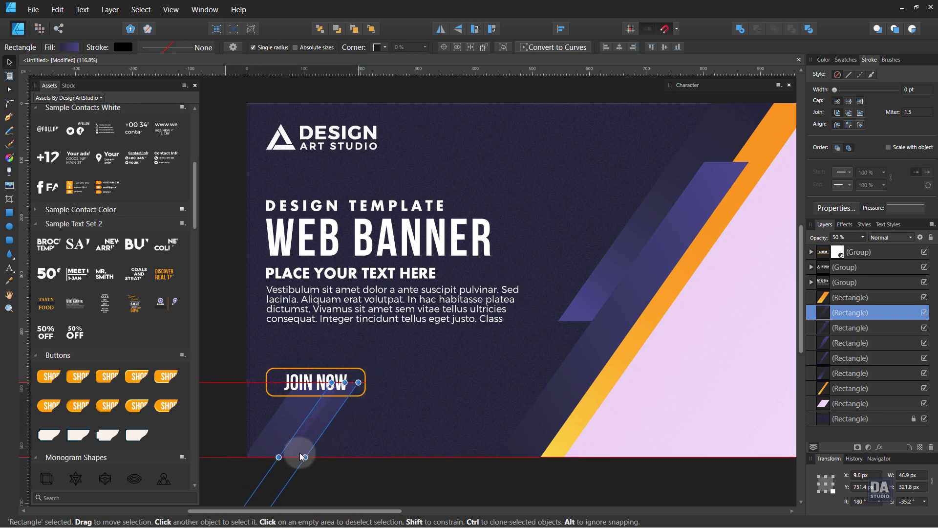
{"action": "left_click", "coordinate": [345, 469]}
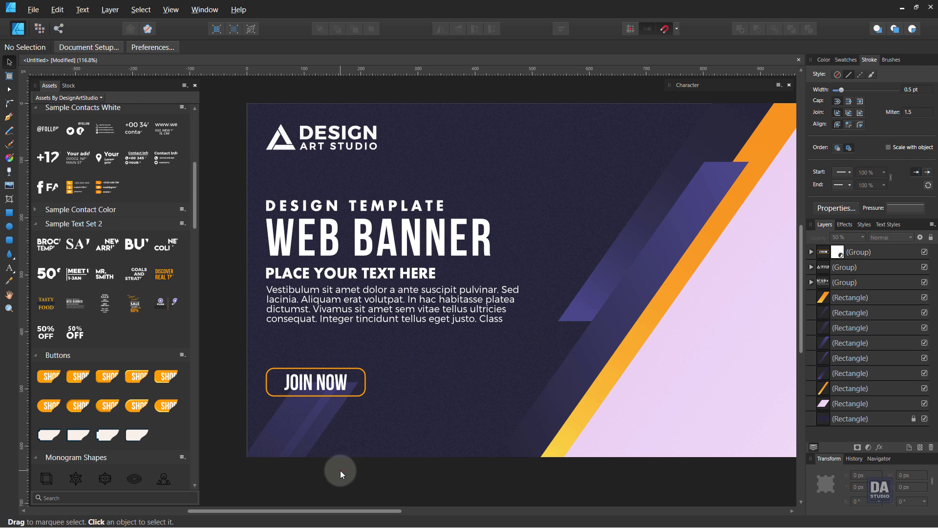
{"action": "left_click", "coordinate": [295, 445]}
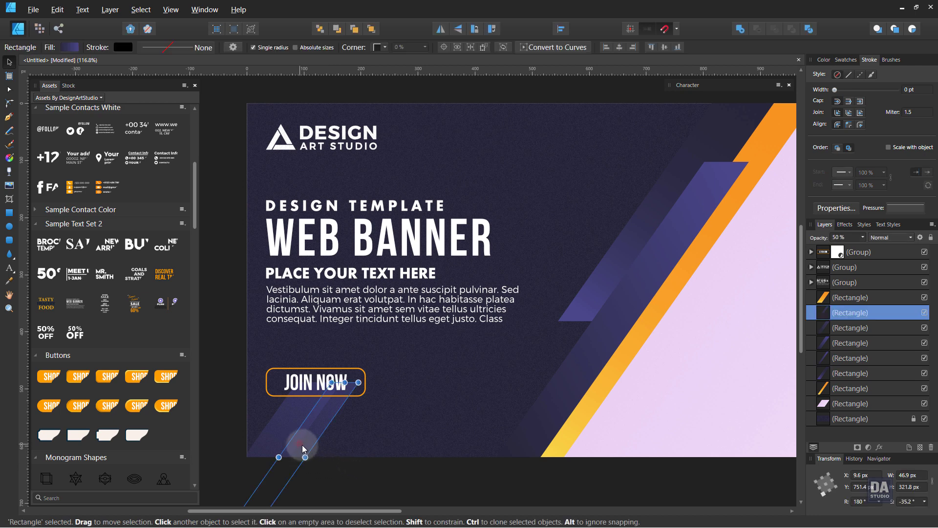
{"action": "left_click_drag", "start_coordinate": [304, 456], "coordinate": [267, 469]}
{"action": "left_click", "coordinate": [341, 490]}
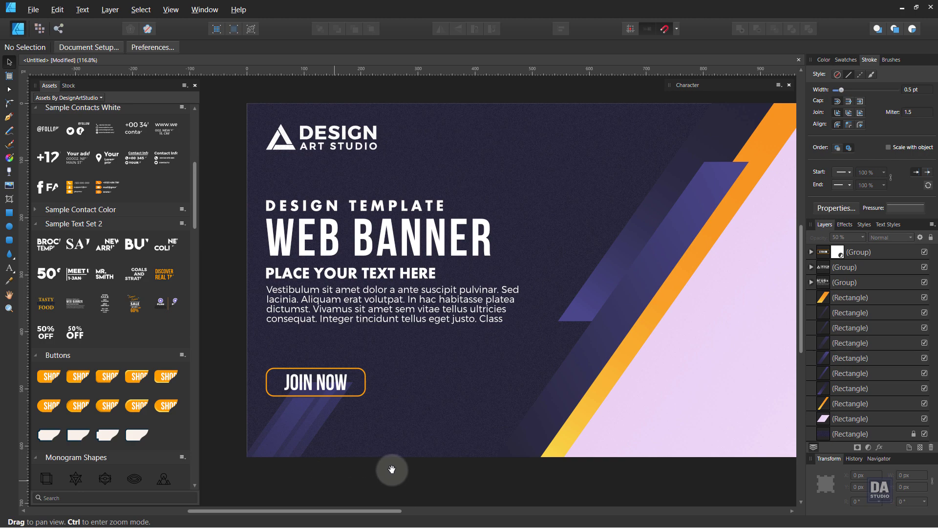
- Set the opacity of the leftmost narrow slanted copy beneath the JOIN NOW button to 25%
{"action": "left_click_drag", "start_coordinate": [392, 470], "coordinate": [345, 473]}
{"action": "left_click", "coordinate": [267, 441]}
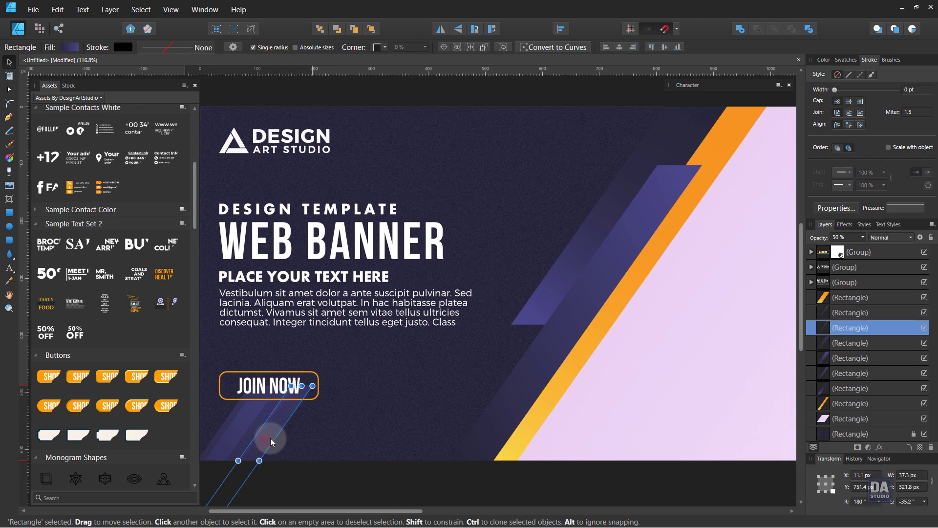
{"action": "left_click", "coordinate": [286, 469]}
{"action": "left_click", "coordinate": [228, 440]}
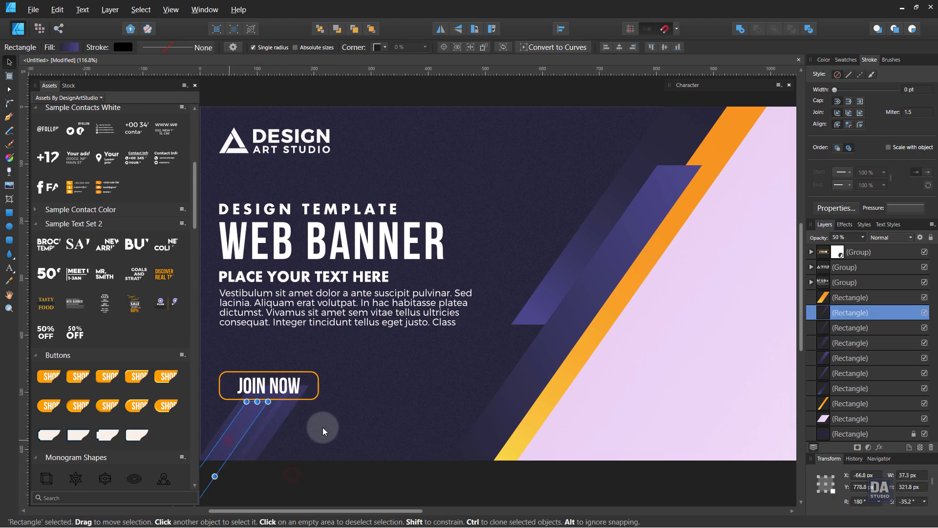
{"action": "left_click", "coordinate": [862, 237]}
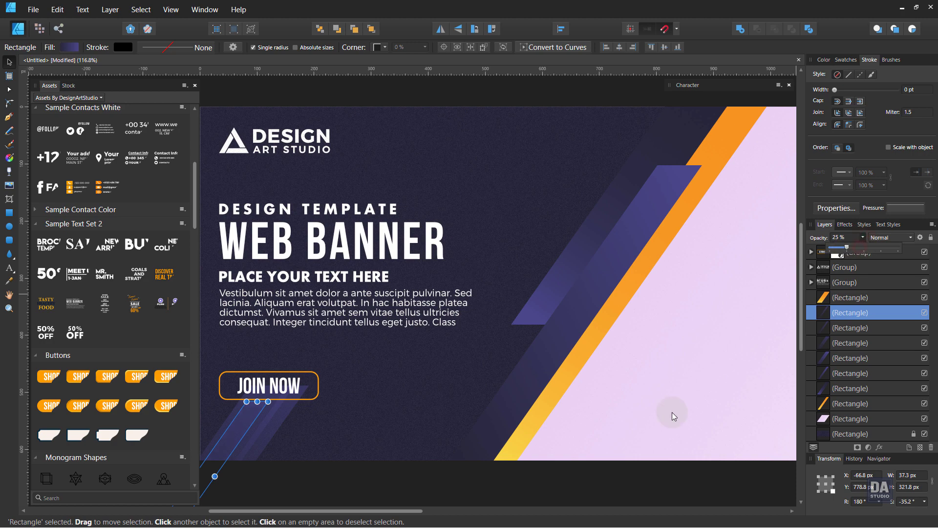
{"action": "left_click", "coordinate": [449, 488]}
- Lower the headline text group slightly and move the JOIN NOW button down to about Y 489 px
{"action": "key", "text": "z"}
{"action": "left_click_drag", "start_coordinate": [511, 410], "coordinate": [341, 362]}
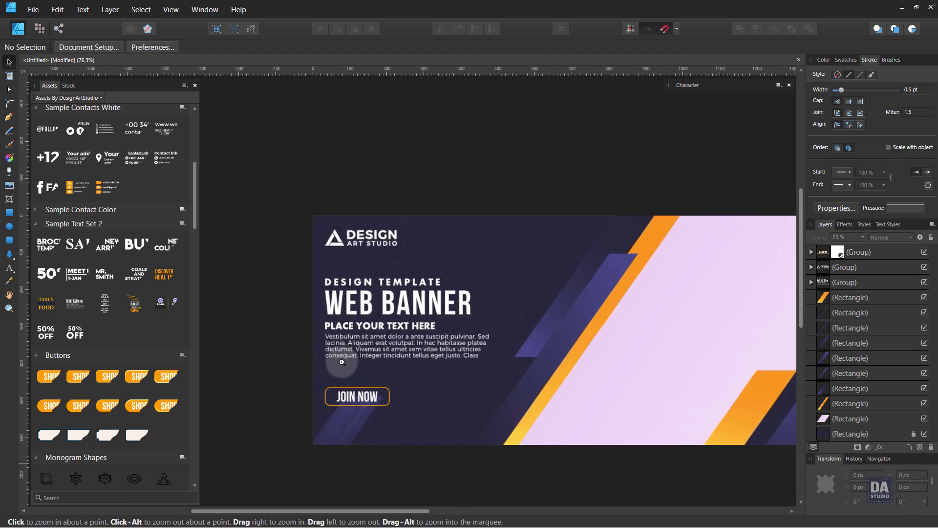
{"action": "left_click_drag", "start_coordinate": [454, 377], "coordinate": [391, 380]}
{"action": "left_click", "coordinate": [354, 353]}
{"action": "left_click_drag", "start_coordinate": [355, 350], "coordinate": [356, 354]}
{"action": "mouse_move", "coordinate": [228, 376]}
{"action": "left_mouse_down"}
{"action": "mouse_move", "coordinate": [329, 417]}
{"action": "mouse_move", "coordinate": [309, 410]}
{"action": "left_mouse_up"}
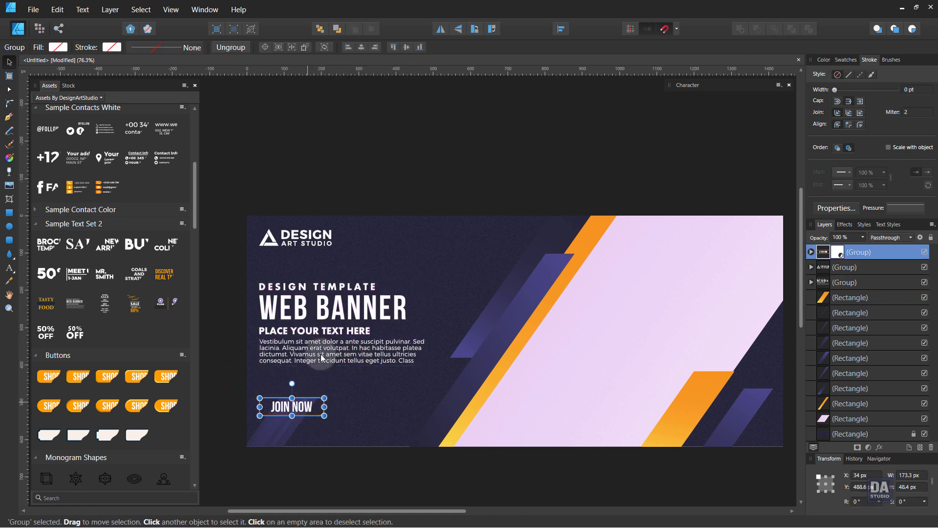
- Fine-tune the vertical positions of the headline text group and the logo to balance the spacing between them
{"action": "left_click_drag", "start_coordinate": [341, 336], "coordinate": [339, 344]}
{"action": "left_click_drag", "start_coordinate": [321, 249], "coordinate": [321, 242]}
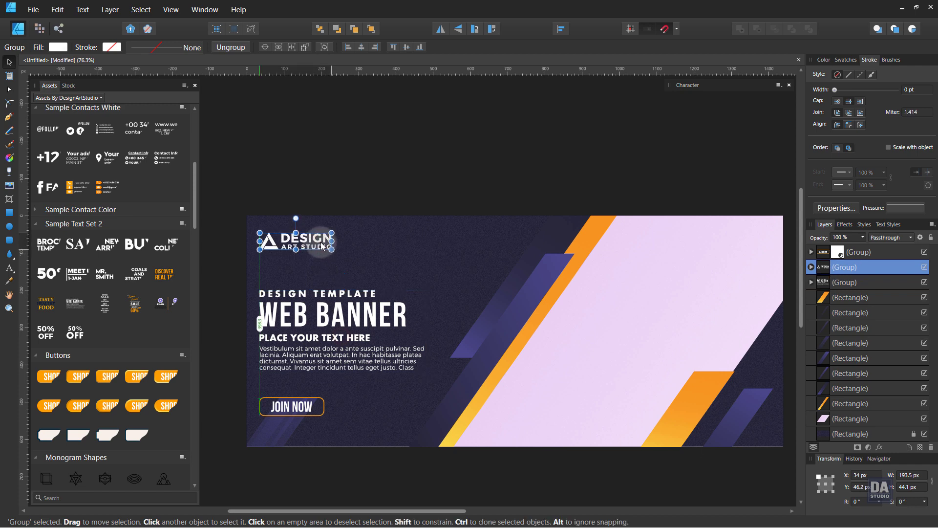
{"action": "left_click", "coordinate": [414, 195]}
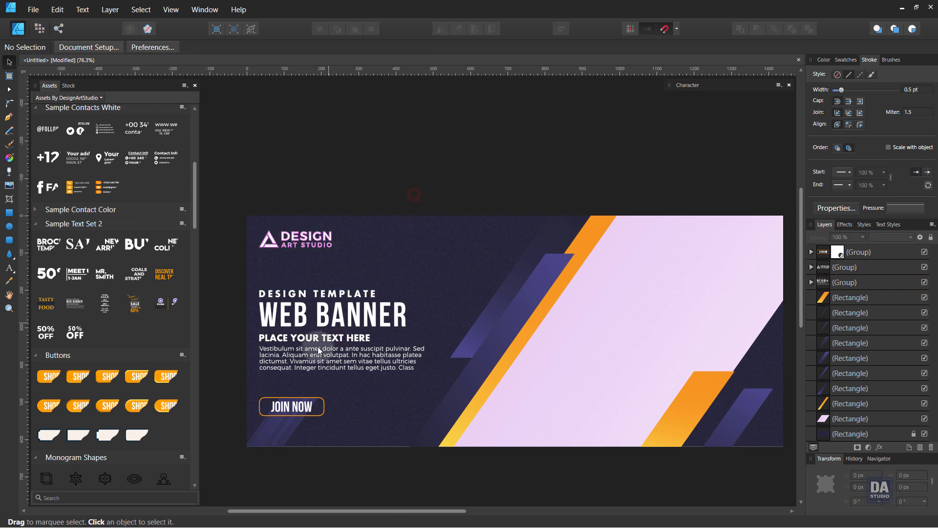
{"action": "left_click_drag", "start_coordinate": [330, 352], "coordinate": [329, 342]}
{"action": "left_click", "coordinate": [231, 365]}
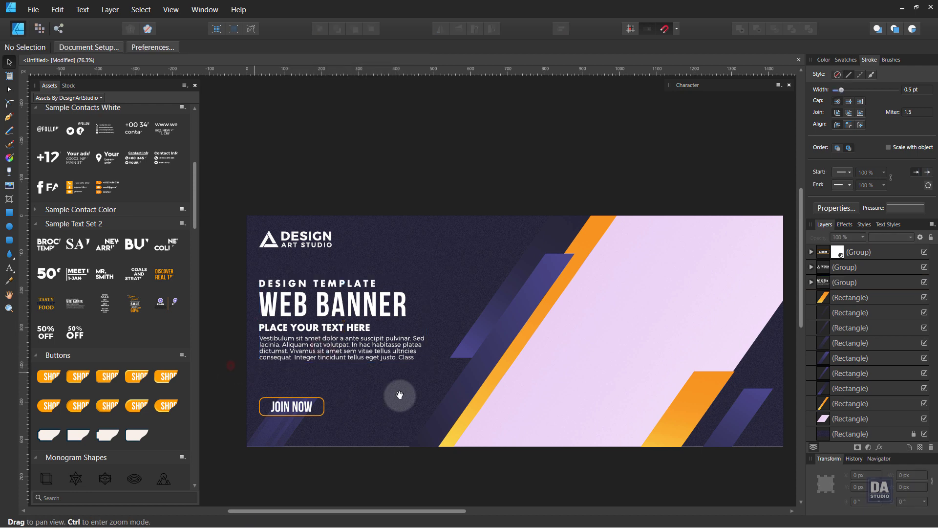
- Raise the JOIN NOW button slightly towards the paragraph
{"action": "left_click_drag", "start_coordinate": [400, 395], "coordinate": [360, 400]}
{"action": "left_click_drag", "start_coordinate": [264, 415], "coordinate": [263, 406]}
{"action": "left_click", "coordinate": [281, 483]}
{"action": "mouse_move", "coordinate": [412, 470]}
{"action": "left_mouse_down"}
{"action": "mouse_move", "coordinate": [402, 470]}
{"action": "mouse_move", "coordinate": [410, 470]}
{"action": "left_mouse_up"}
{"action": "left_click_drag", "start_coordinate": [570, 491], "coordinate": [380, 425]}
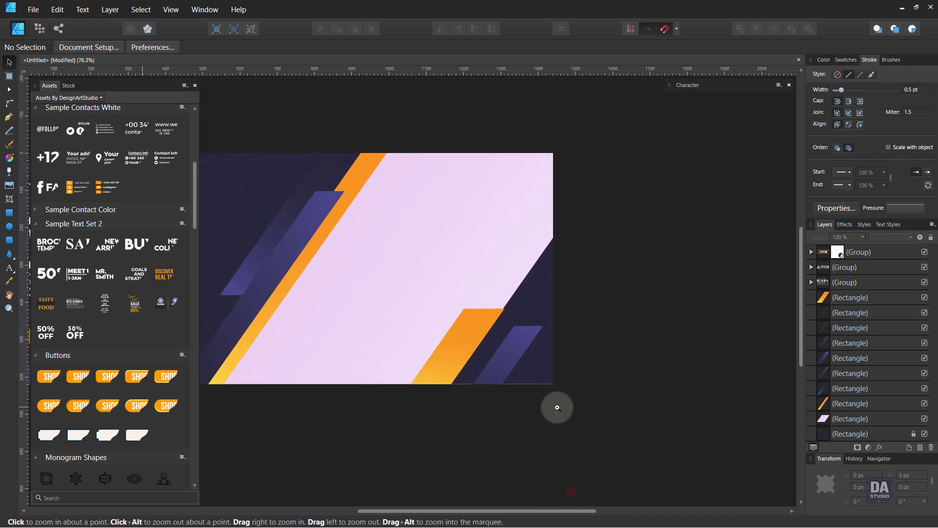
{"action": "left_click_drag", "start_coordinate": [566, 389], "coordinate": [727, 422]}
{"action": "left_click_drag", "start_coordinate": [493, 371], "coordinate": [512, 409]}
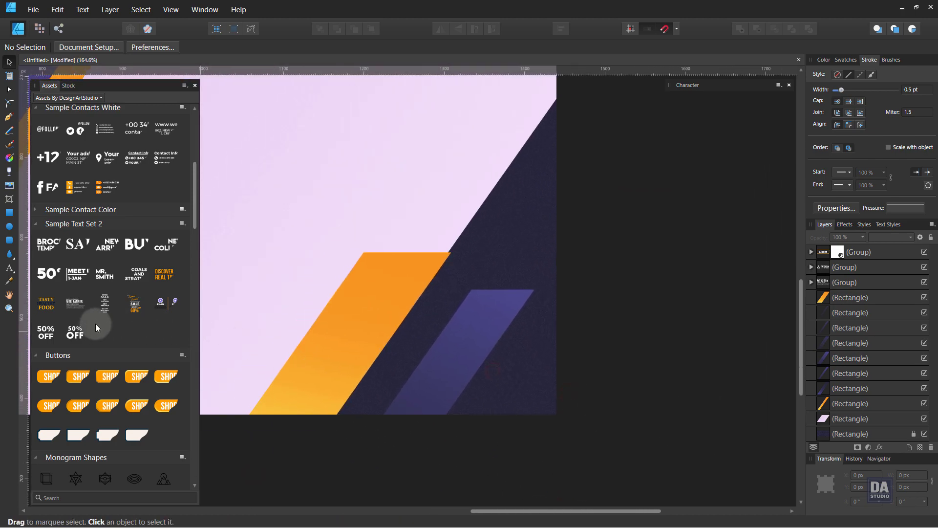
{"action": "scroll", "coordinate": [98, 321], "scroll_direction": "up", "scroll_amount": 5}
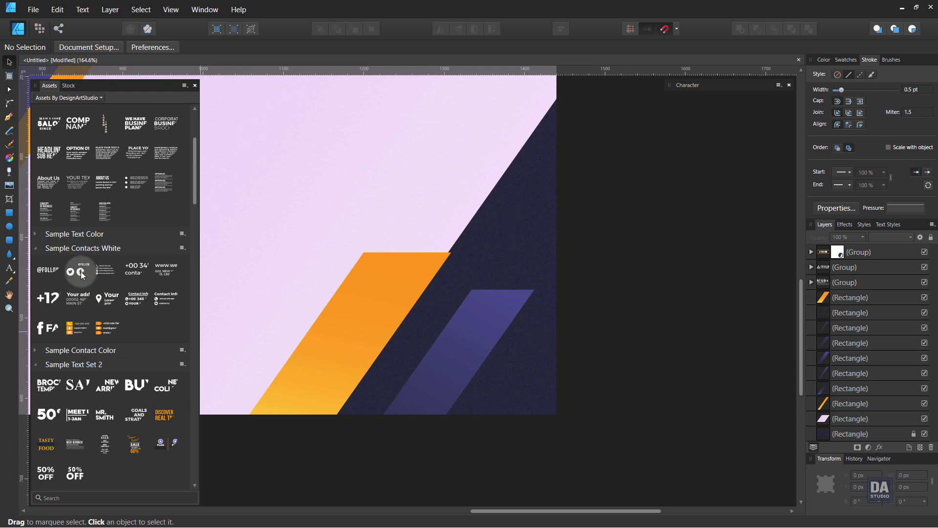
{"action": "left_click_drag", "start_coordinate": [82, 274], "coordinate": [476, 366]}
{"action": "left_click_drag", "start_coordinate": [367, 317], "coordinate": [484, 369]}
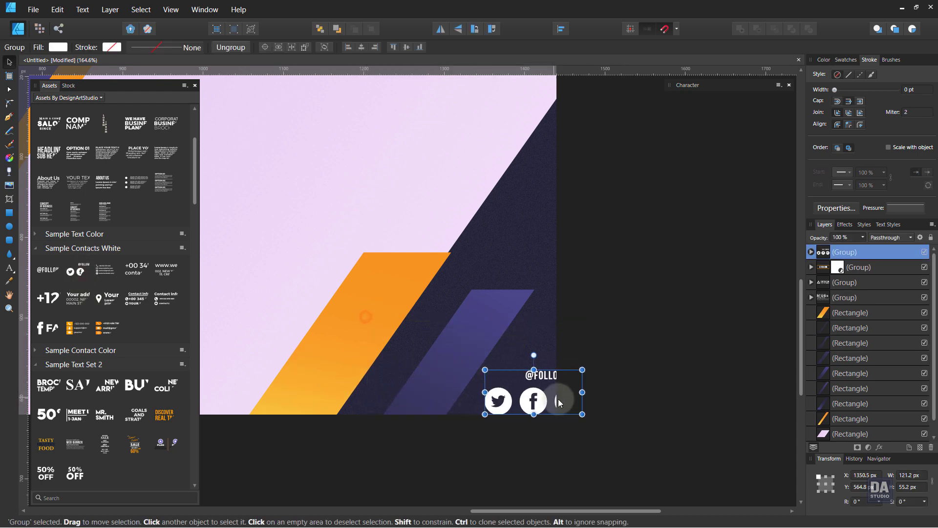
{"action": "left_click_drag", "start_coordinate": [560, 401], "coordinate": [470, 351]}
{"action": "double_click", "coordinate": [525, 362]}
{"action": "left_click", "coordinate": [589, 381]}
{"action": "left_click", "coordinate": [515, 388]}
{"action": "left_click_drag", "start_coordinate": [515, 389], "coordinate": [520, 384]}
{"action": "mouse_move", "coordinate": [444, 349]}
{"action": "left_mouse_down"}
{"action": "mouse_move", "coordinate": [425, 340]}
{"action": "mouse_move", "coordinate": [433, 344]}
{"action": "left_mouse_up"}
- Set the opacity of the slanted purple rectangle behind the social icons to 50%
{"action": "left_click", "coordinate": [504, 324]}
{"action": "left_click_drag", "start_coordinate": [863, 243], "coordinate": [831, 250]}
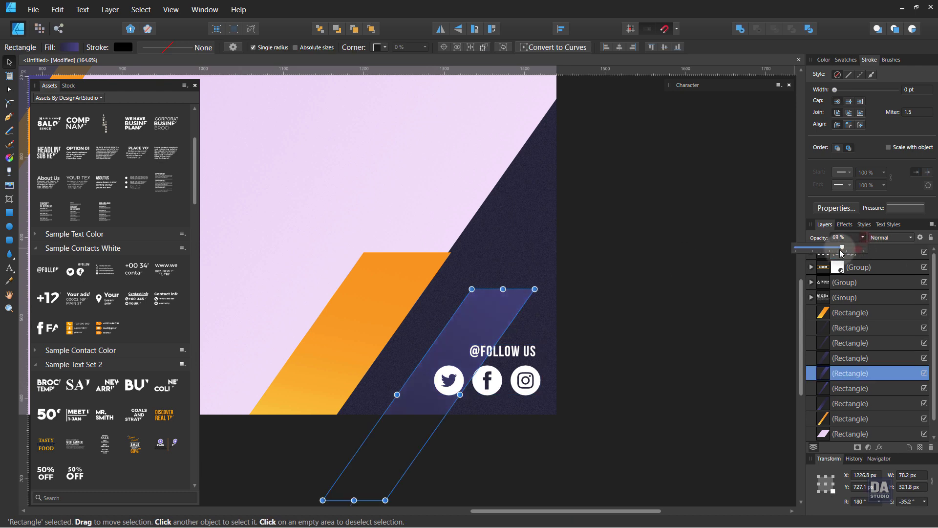
{"action": "left_click", "coordinate": [727, 315]}
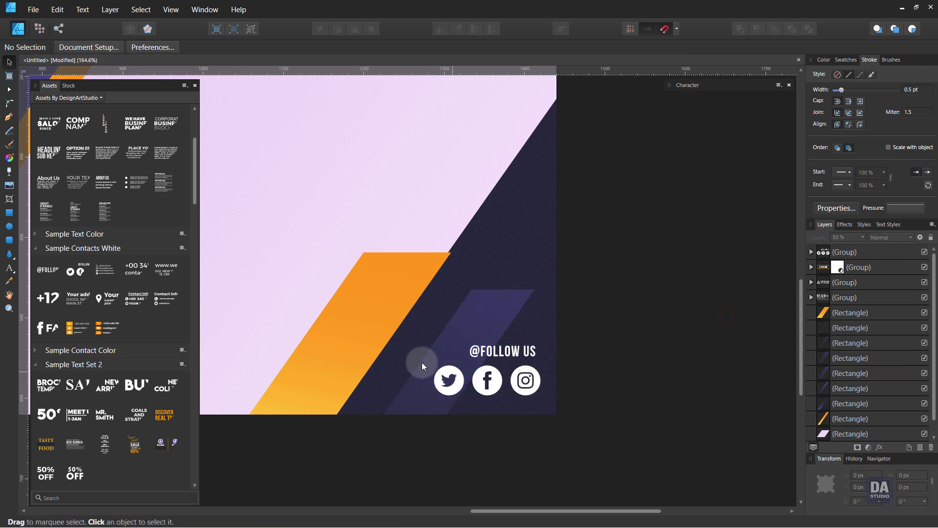
- Duplicate the slanted rectangle behind the social icons, offset the copy down and to the right, and make it narrower
{"action": "left_click", "coordinate": [455, 343]}
{"action": "left_click_drag", "start_coordinate": [469, 328], "coordinate": [495, 349]}
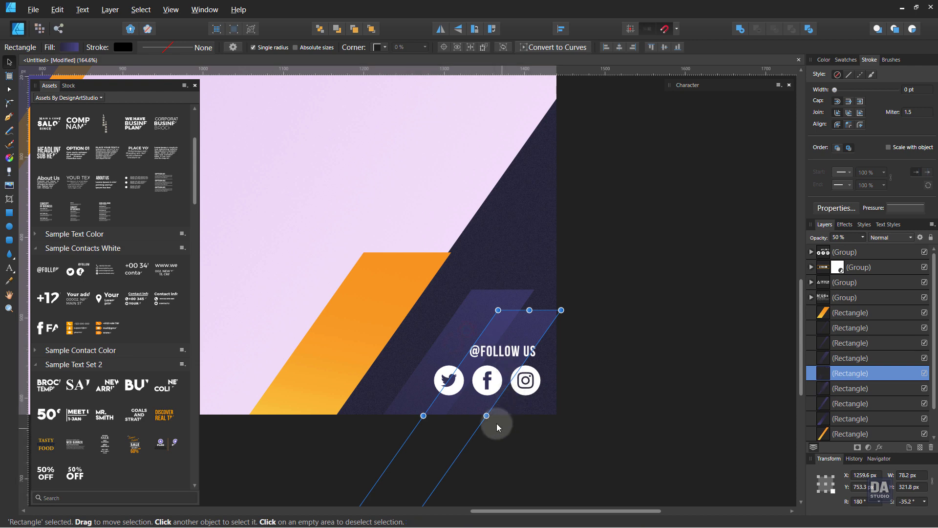
{"action": "left_click_drag", "start_coordinate": [487, 415], "coordinate": [460, 415]}
{"action": "left_click", "coordinate": [580, 417]}
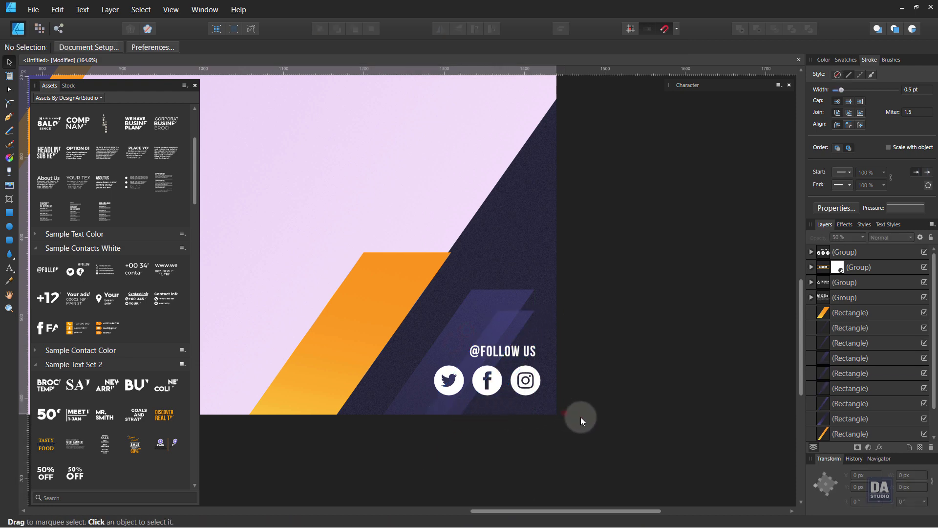
- Reduce the opacity of the widest slanted rectangle beneath the JOIN NOW button to 25%
{"action": "left_click_drag", "start_coordinate": [703, 348], "coordinate": [509, 338]}
{"action": "left_click_drag", "start_coordinate": [465, 293], "coordinate": [478, 321], "text": "ctrl"}
{"action": "left_click", "coordinate": [252, 432]}
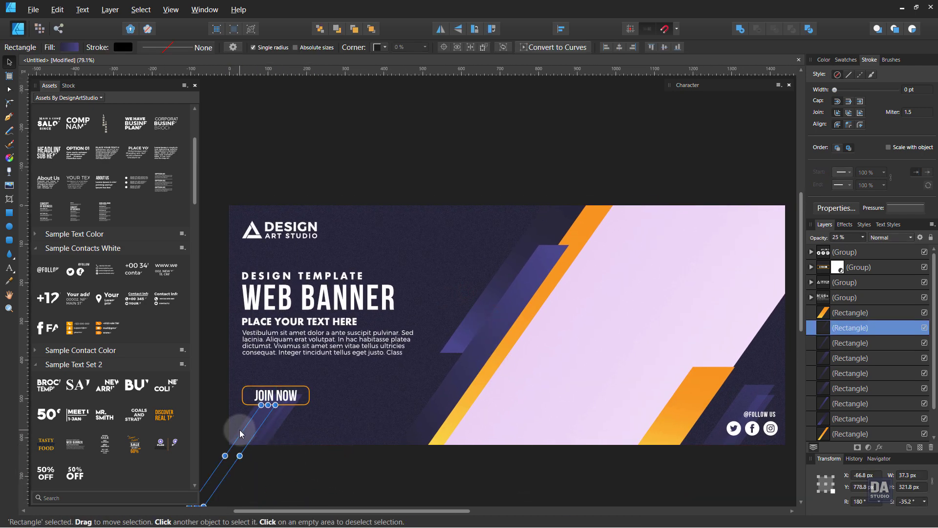
{"action": "left_click", "coordinate": [239, 431]}
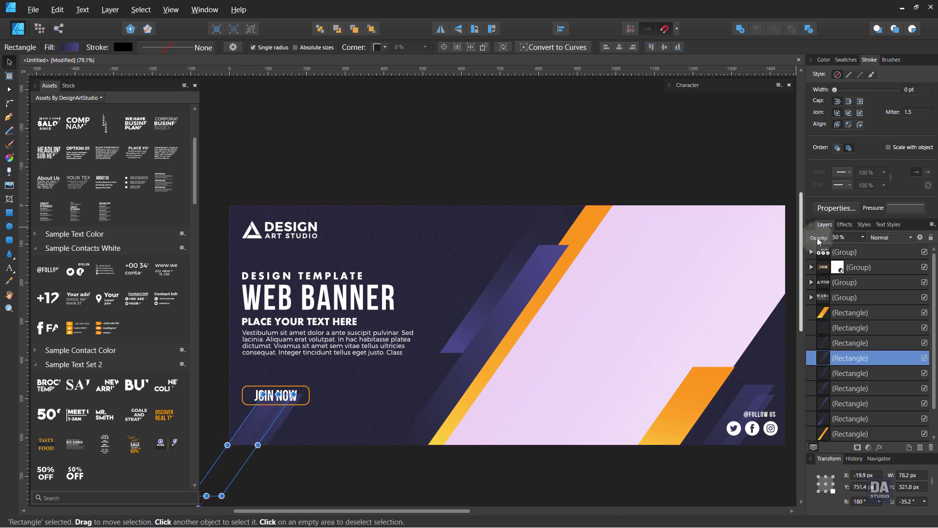
{"action": "left_click_drag", "start_coordinate": [867, 251], "coordinate": [849, 252]}
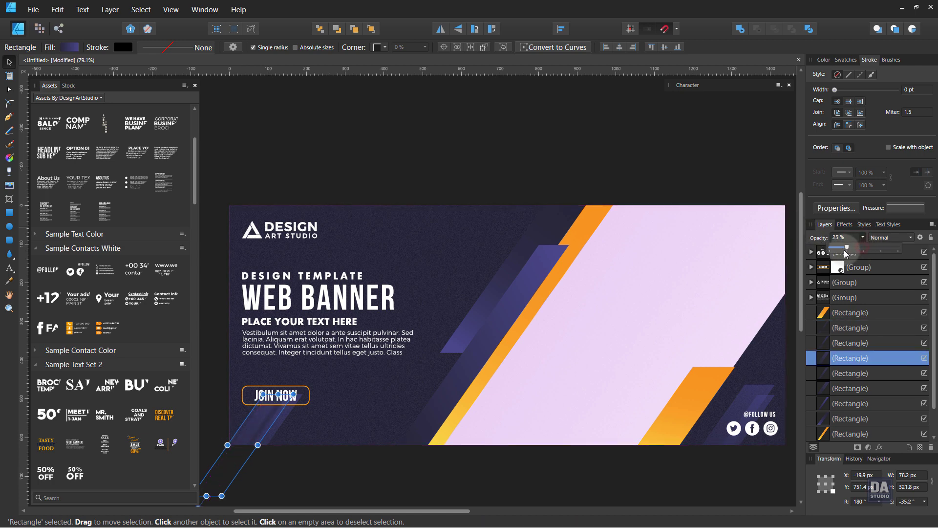
{"action": "left_click", "coordinate": [310, 468]}
- Fill the DESIGN TEMPLATE and WEB BANNER texts with an orange-gold gradient from the 120 Gold and Bronze By DesignArtStudio palette
{"action": "left_click_drag", "start_coordinate": [403, 447], "coordinate": [391, 432]}
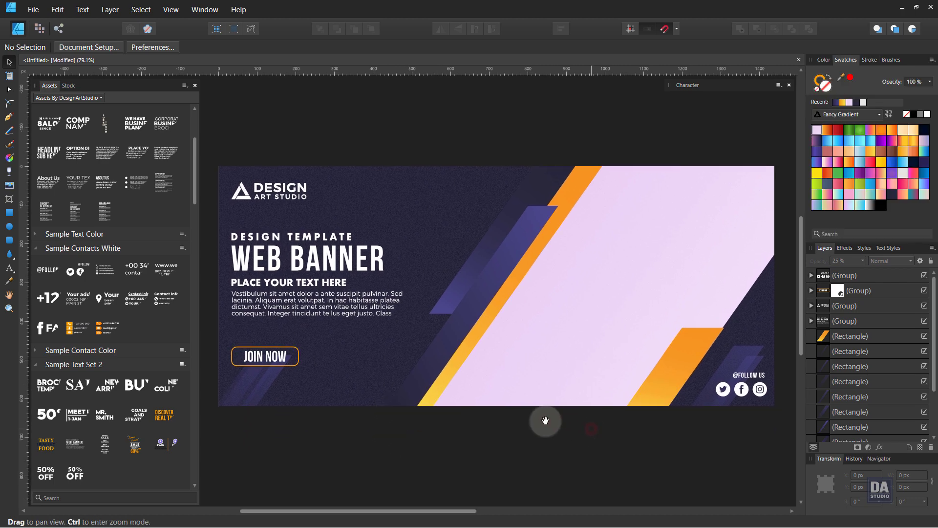
{"action": "left_click_drag", "start_coordinate": [544, 419], "coordinate": [559, 419]}
{"action": "left_click_drag", "start_coordinate": [243, 257], "coordinate": [472, 317]}
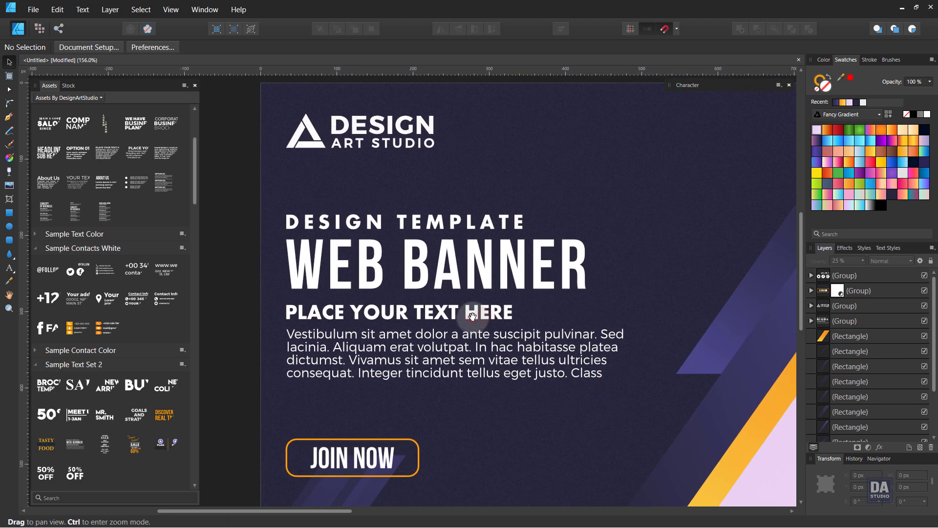
{"action": "left_click", "coordinate": [837, 116]}
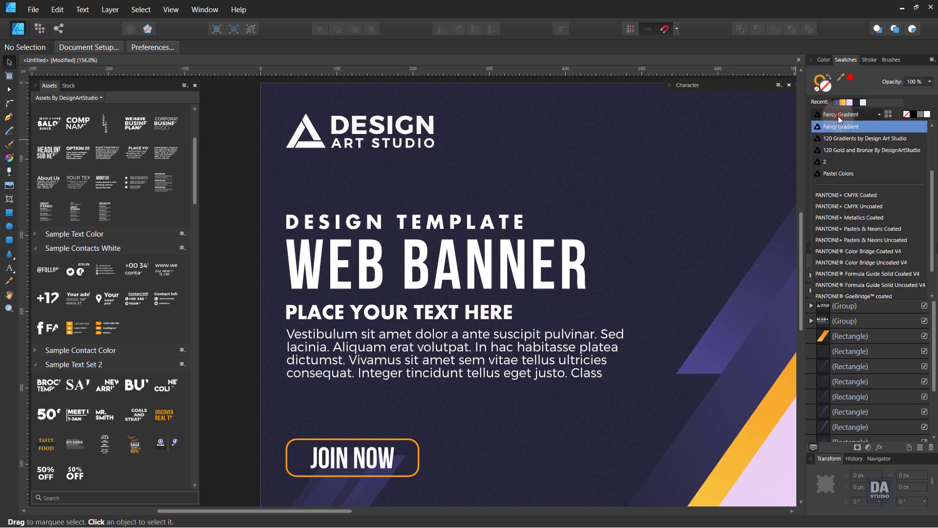
{"action": "left_click", "coordinate": [837, 150]}
{"action": "left_click", "coordinate": [468, 287]}
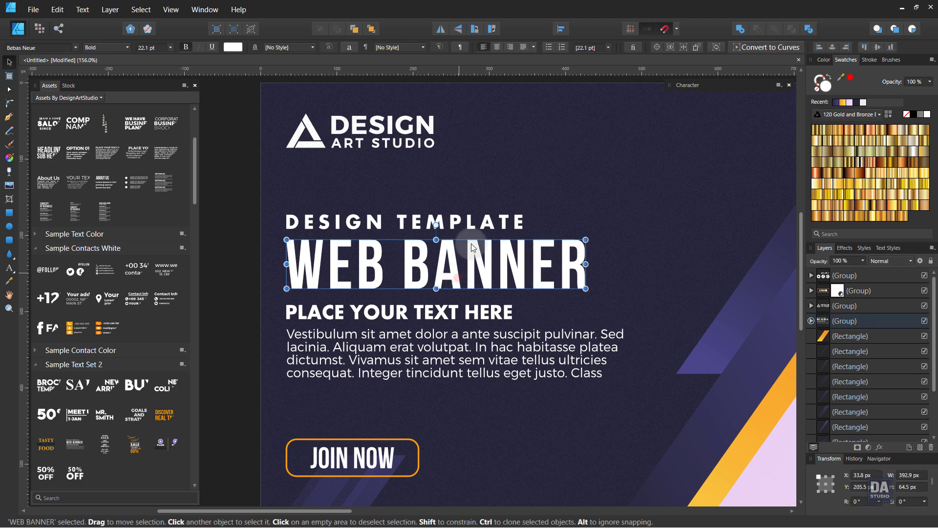
{"action": "left_click", "coordinate": [495, 225], "text": "shift"}
{"action": "left_click", "coordinate": [883, 215]}
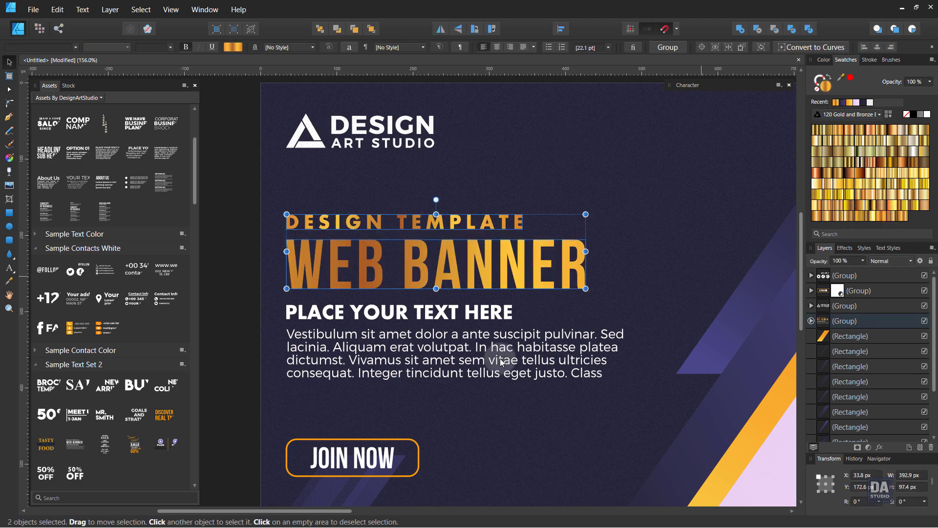
- Apply an orange-gold gradient from the 120 Gold and Bronze palette to the outline of the JOIN NOW button
{"action": "key", "text": "alt"}
{"action": "left_click", "coordinate": [399, 439]}
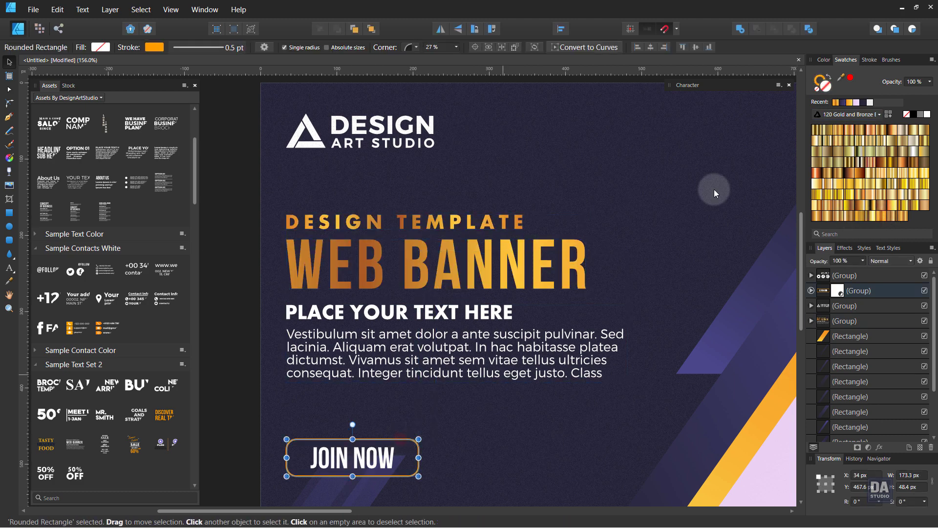
{"action": "left_click", "coordinate": [880, 216]}
{"action": "left_click", "coordinate": [244, 350]}
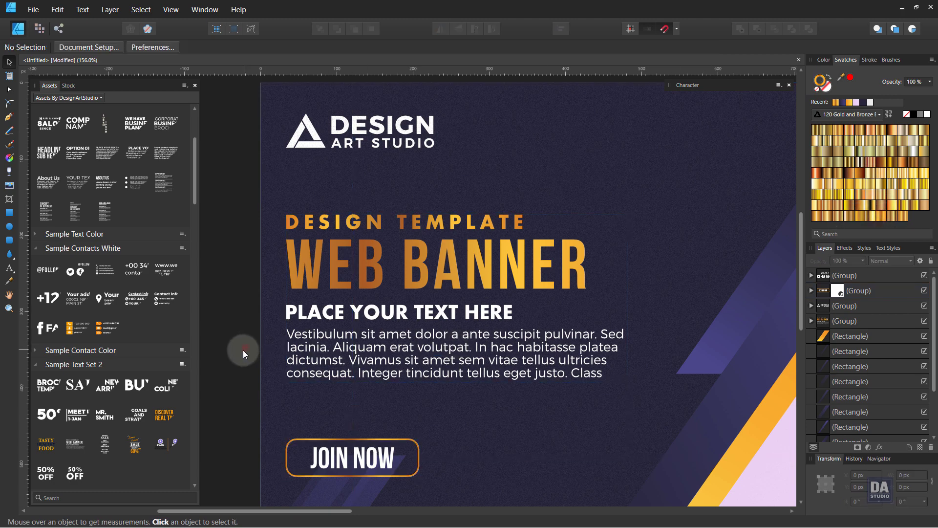
- Redirect the WEB BANNER text's gradient so it runs vertically, from just above the letters to well below them
{"action": "double_click", "coordinate": [415, 273]}
{"action": "key", "text": "g"}
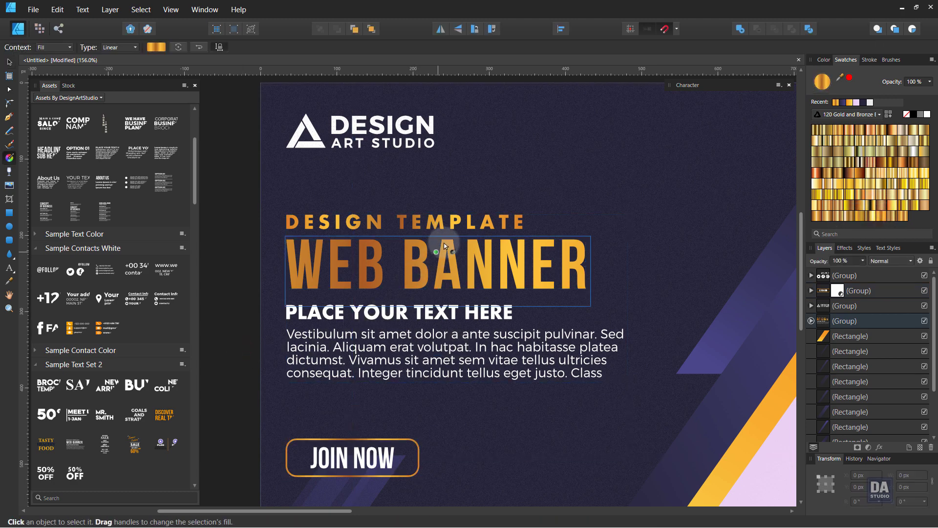
{"action": "left_click_drag", "start_coordinate": [447, 228], "coordinate": [445, 241]}
{"action": "key", "text": "ctrl+z"}
{"action": "key", "text": "ctrl+z"}
{"action": "left_click_drag", "start_coordinate": [447, 228], "coordinate": [447, 355]}
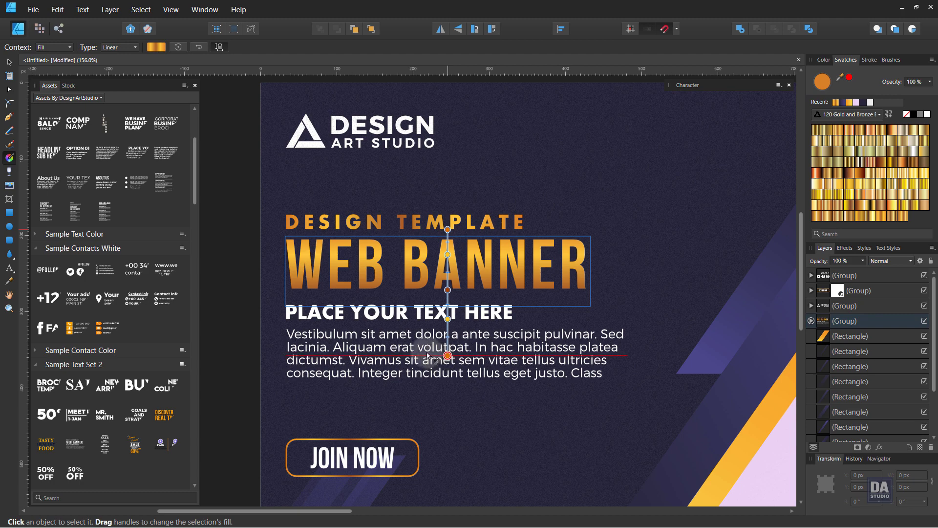
- Make the gradient on the DESIGN TEMPLATE text run vertically, extending slightly above and below the letters
{"action": "left_click", "coordinate": [396, 221]}
{"action": "left_click_drag", "start_coordinate": [423, 185], "coordinate": [423, 245]}
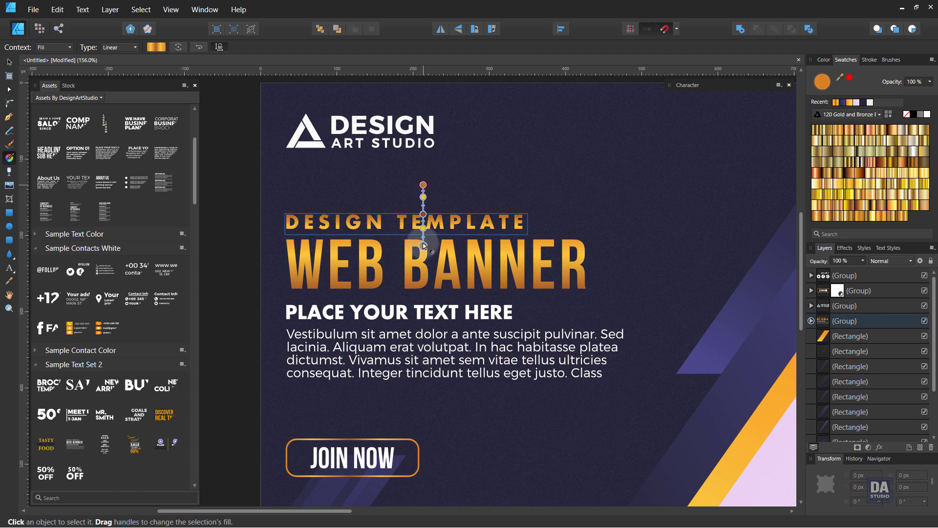
{"action": "left_click", "coordinate": [9, 62]}
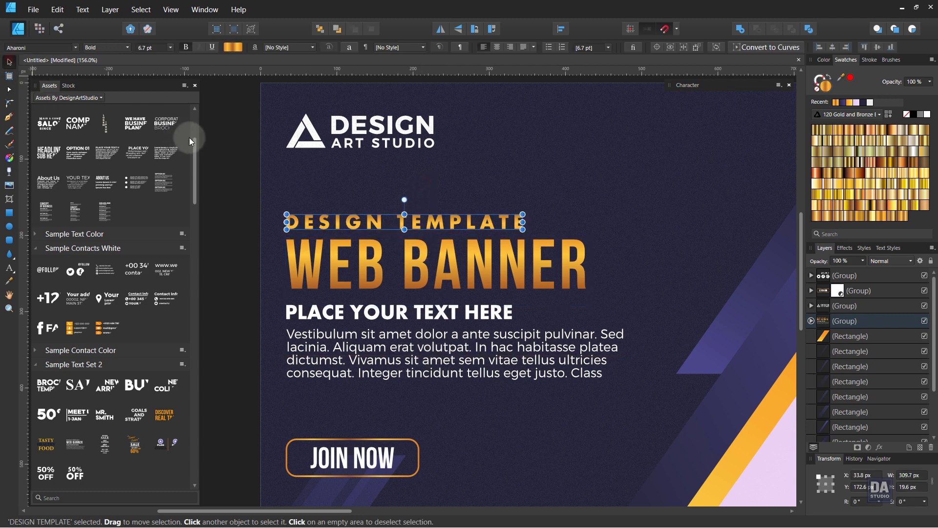
{"action": "left_click", "coordinate": [226, 155]}
- Draw a straight line with the Pen tool across the bright purple slanted shape, from its upper-left corner to its lower-right corner
{"action": "key", "text": "space"}
{"action": "left_click_drag", "start_coordinate": [529, 254], "coordinate": [263, 247]}
{"action": "left_click_drag", "start_coordinate": [512, 279], "coordinate": [574, 277]}
{"action": "left_click", "coordinate": [8, 117]}
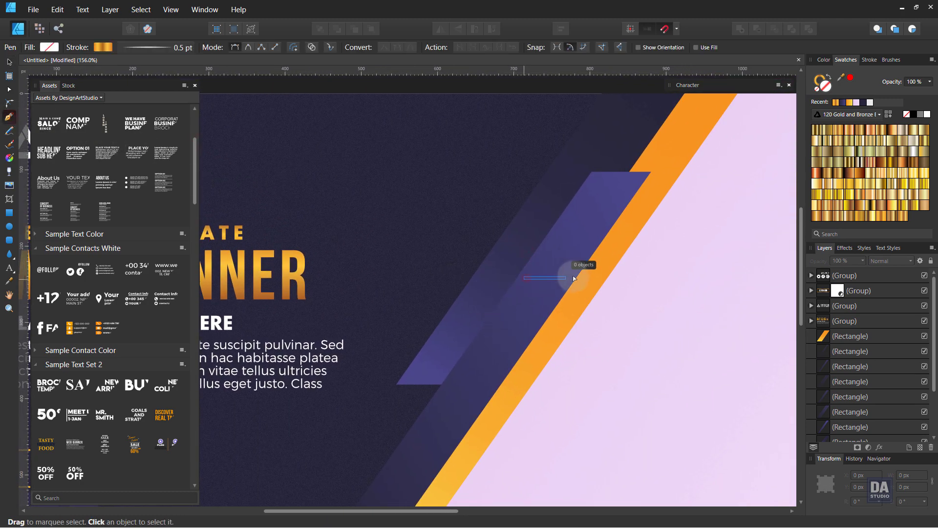
{"action": "scroll", "coordinate": [524, 262], "scroll_direction": "up", "scroll_amount": 2}
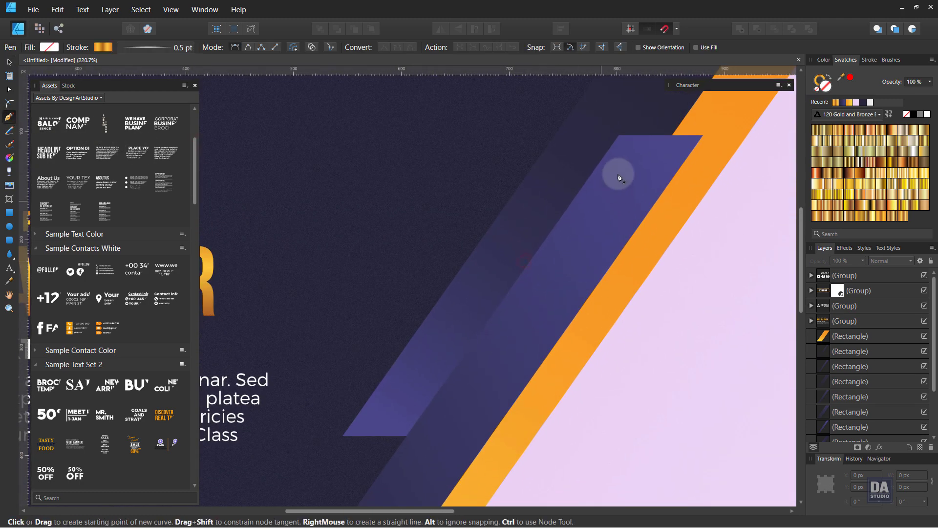
{"action": "left_click", "coordinate": [619, 135]}
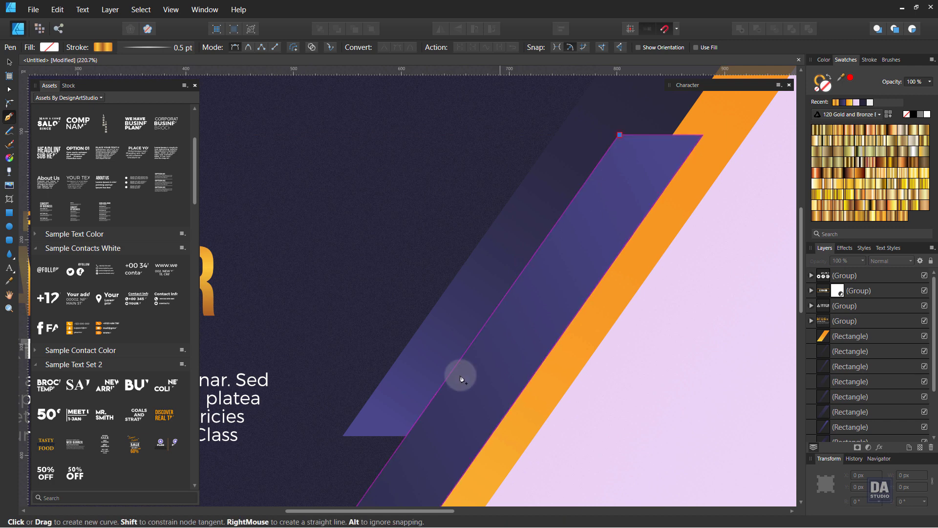
{"action": "left_click", "coordinate": [408, 437]}
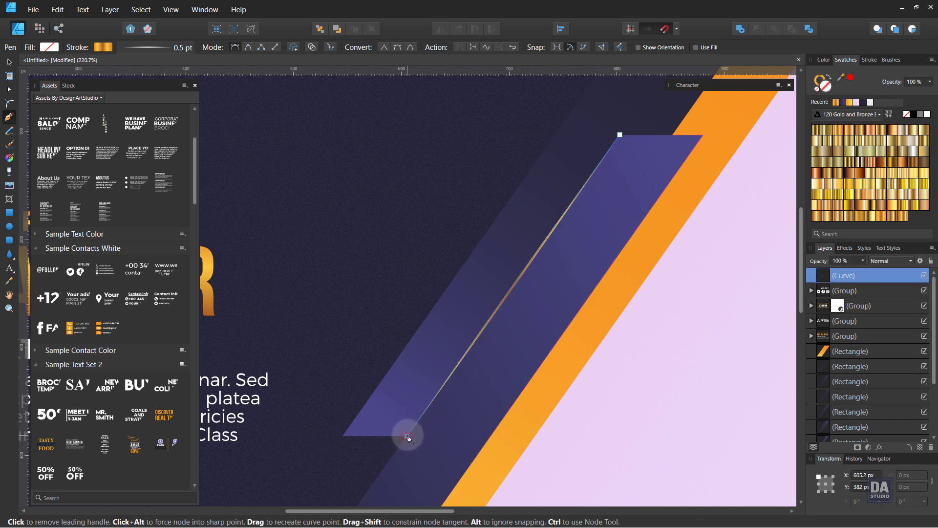
- Set the stroke width of the slanted gold line to 0.9 pt
{"action": "left_click", "coordinate": [869, 60]}
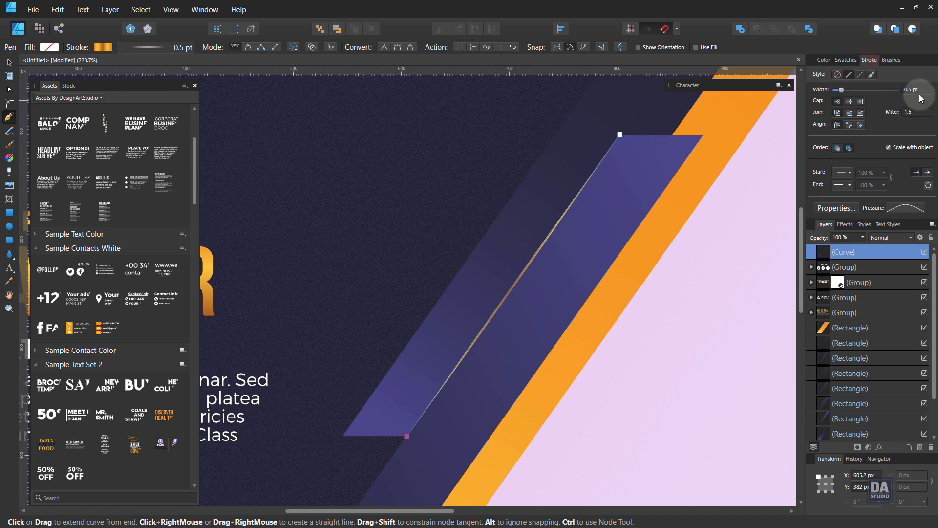
{"action": "scroll", "coordinate": [918, 95], "scroll_direction": "up", "scroll_amount": 1}
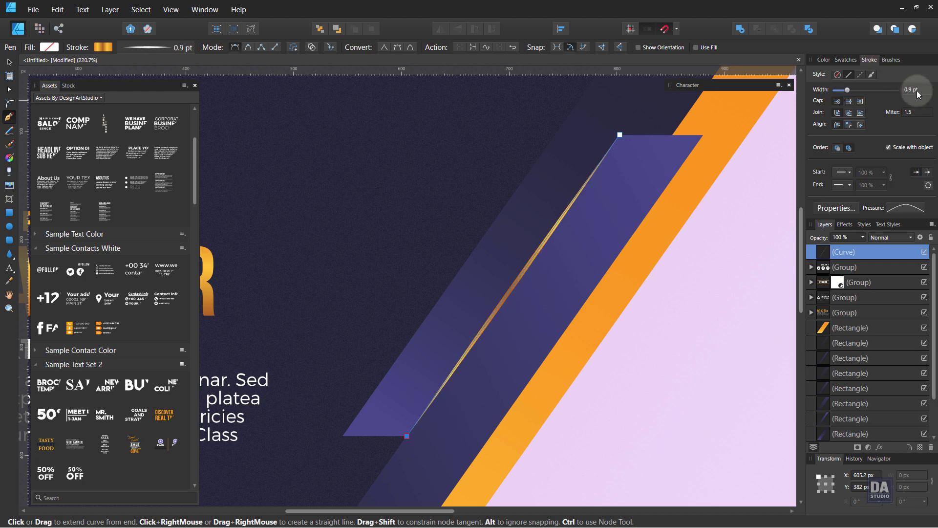
{"action": "scroll", "coordinate": [576, 256], "scroll_direction": "down", "scroll_amount": 5, "text": "ctrl"}
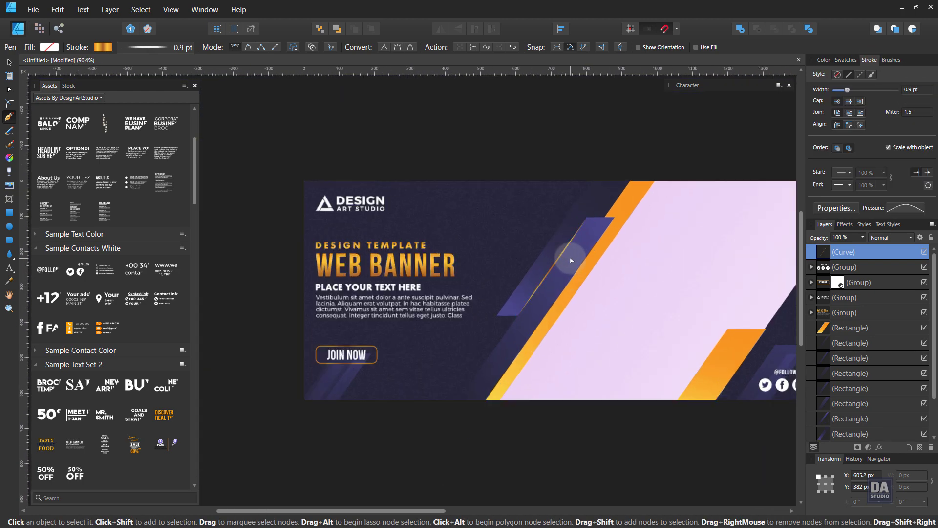
- Align the line's stroke gradient with its slanted direction and extend the gradient past the line's upper end
{"action": "left_click", "coordinate": [846, 59]}
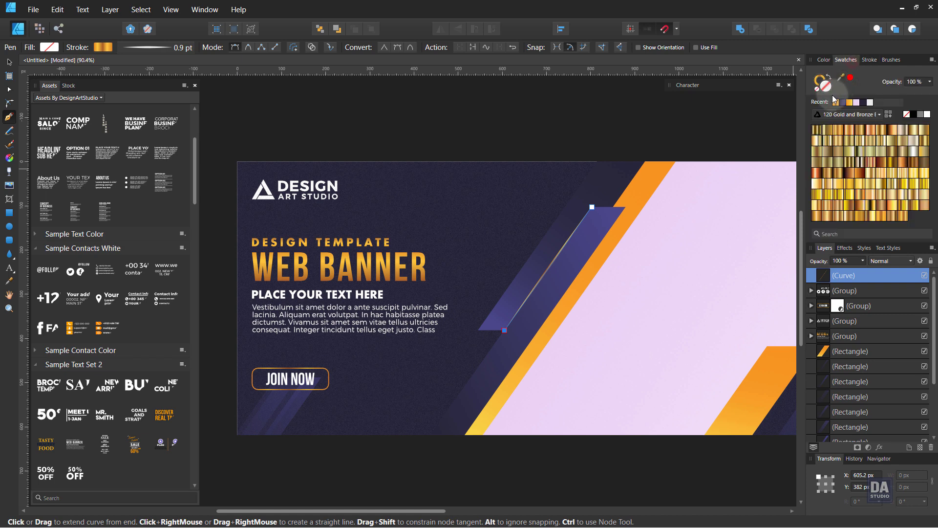
{"action": "key", "text": "g"}
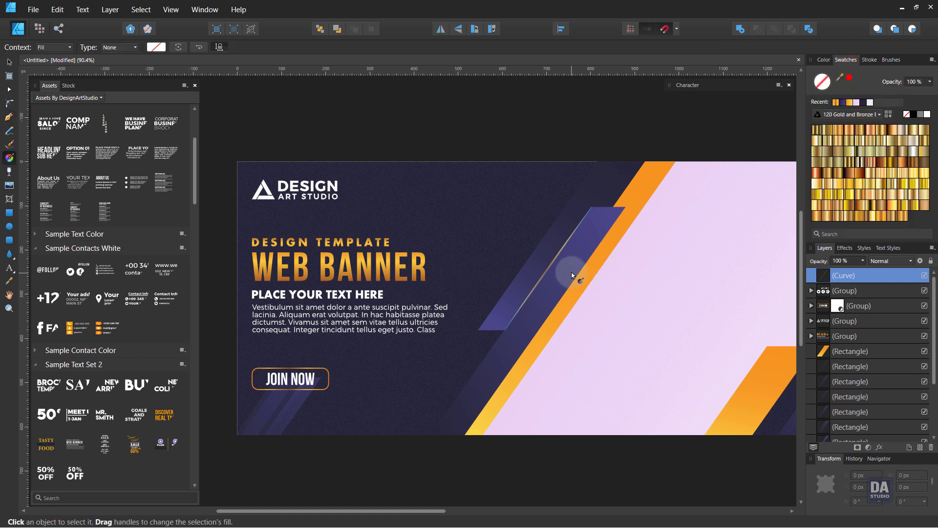
{"action": "left_click_drag", "start_coordinate": [591, 221], "coordinate": [508, 349]}
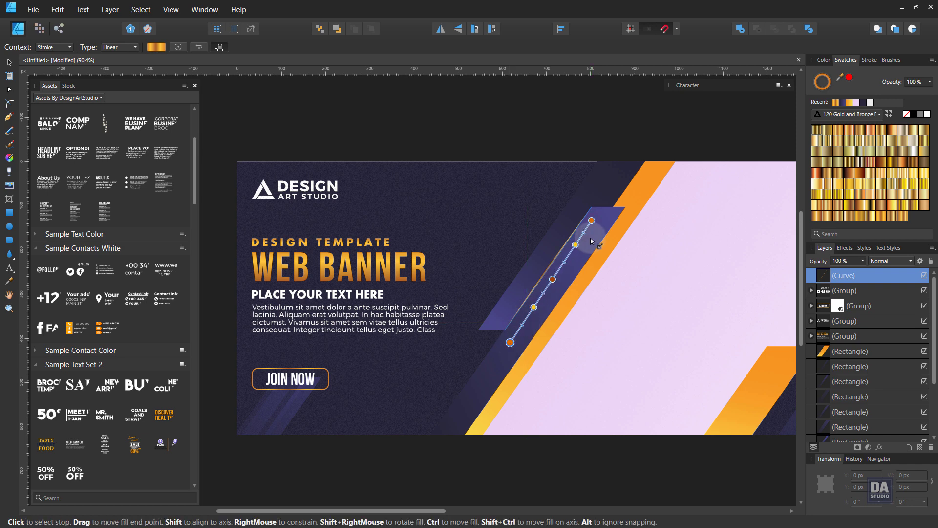
{"action": "left_click_drag", "start_coordinate": [593, 218], "coordinate": [607, 198]}
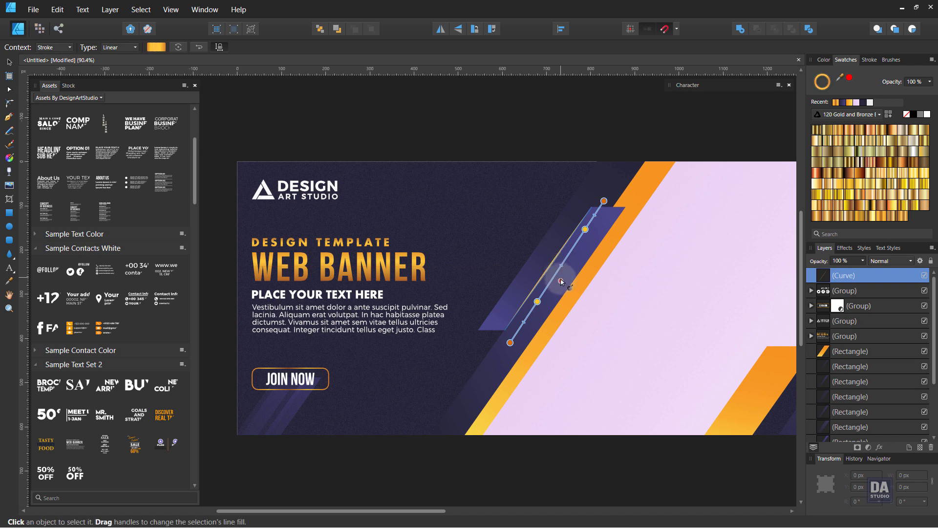
{"action": "left_click", "coordinate": [9, 62]}
{"action": "left_click", "coordinate": [411, 112]}
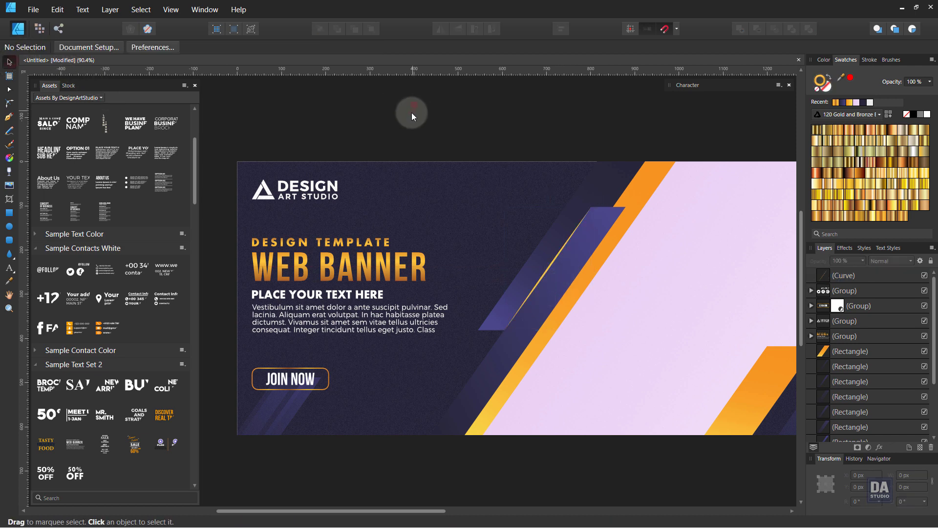
- Fill the DESIGN ART STUDIO logo with a gold gradient from the 120 Gold and Bronze palette
{"action": "left_click_drag", "start_coordinate": [558, 256], "coordinate": [477, 239]}
{"action": "left_click_drag", "start_coordinate": [558, 308], "coordinate": [549, 305]}
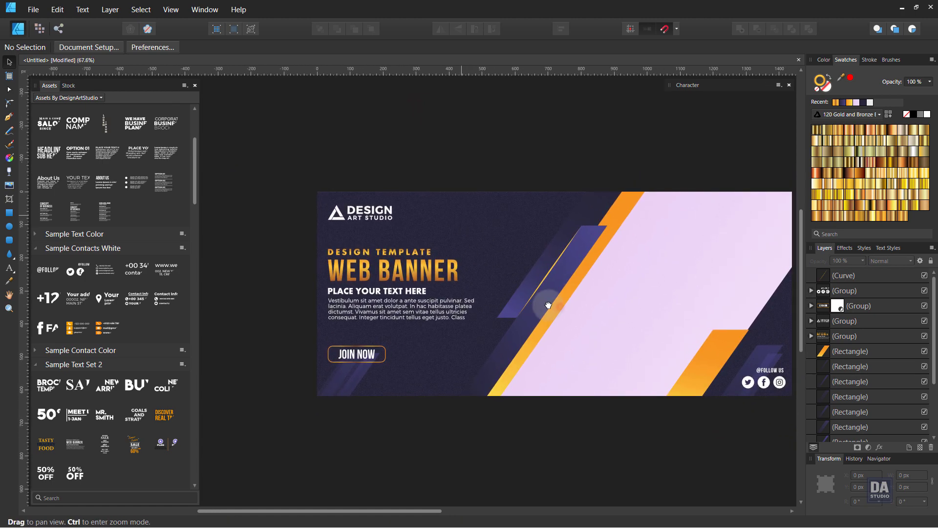
{"action": "left_click_drag", "start_coordinate": [535, 410], "coordinate": [470, 404]}
{"action": "left_click_drag", "start_coordinate": [628, 423], "coordinate": [626, 388]}
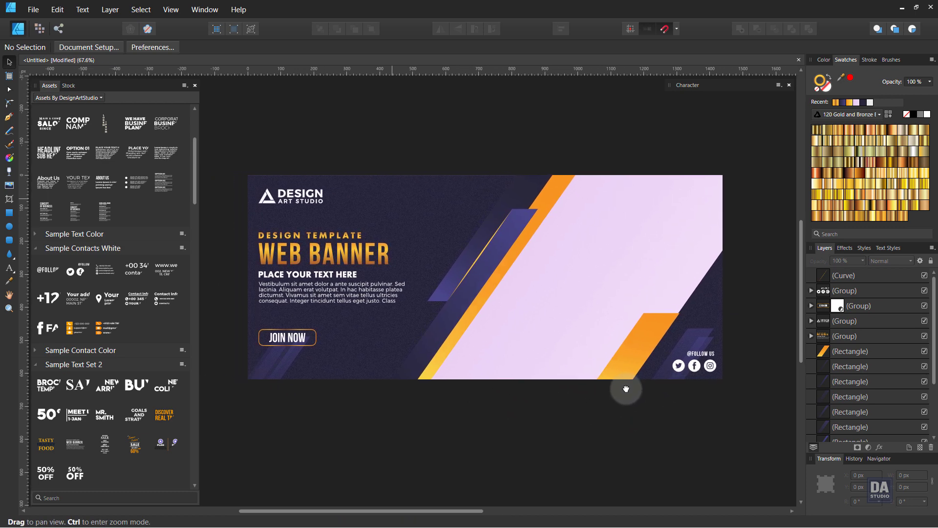
{"action": "key", "text": "ctrl+z"}
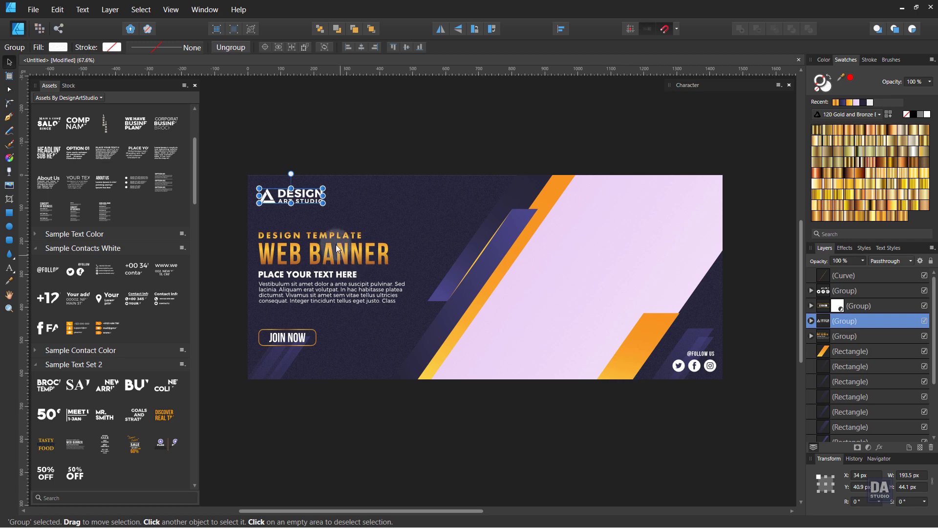
{"action": "left_click", "coordinate": [893, 150]}
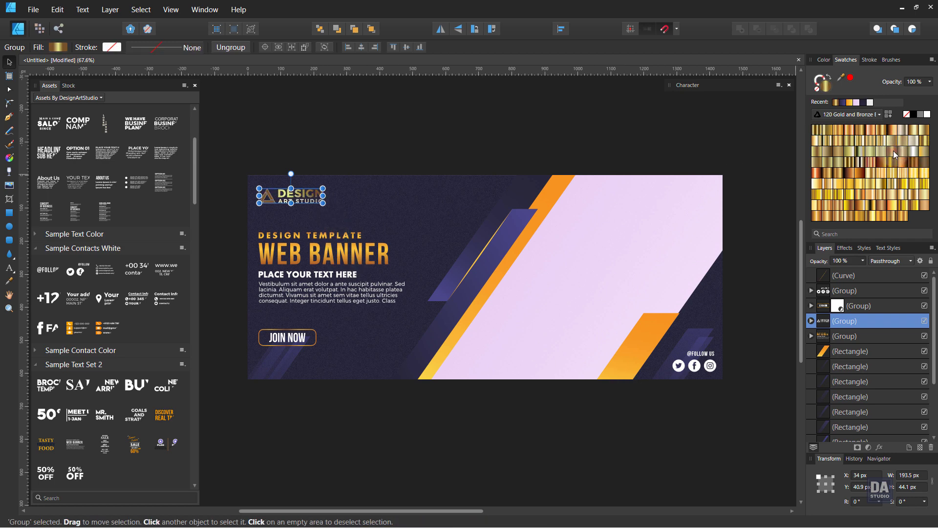
{"action": "left_click", "coordinate": [685, 139]}
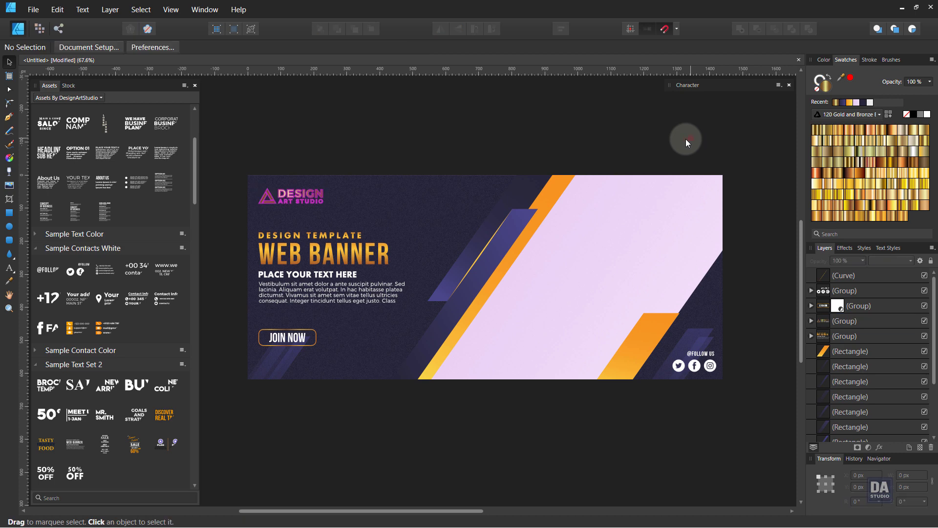
{"action": "left_click", "coordinate": [272, 201]}
{"action": "left_click", "coordinate": [294, 200], "text": "shift"}
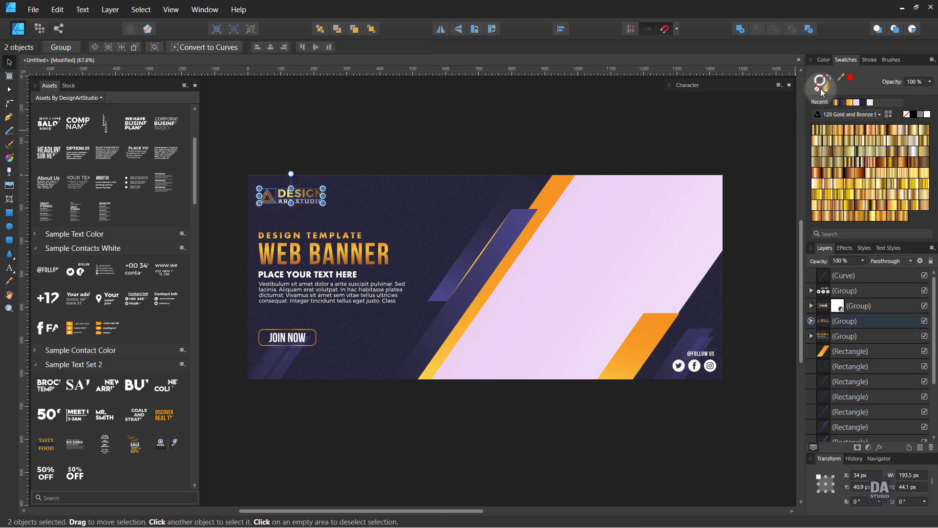
{"action": "left_click", "coordinate": [556, 121]}
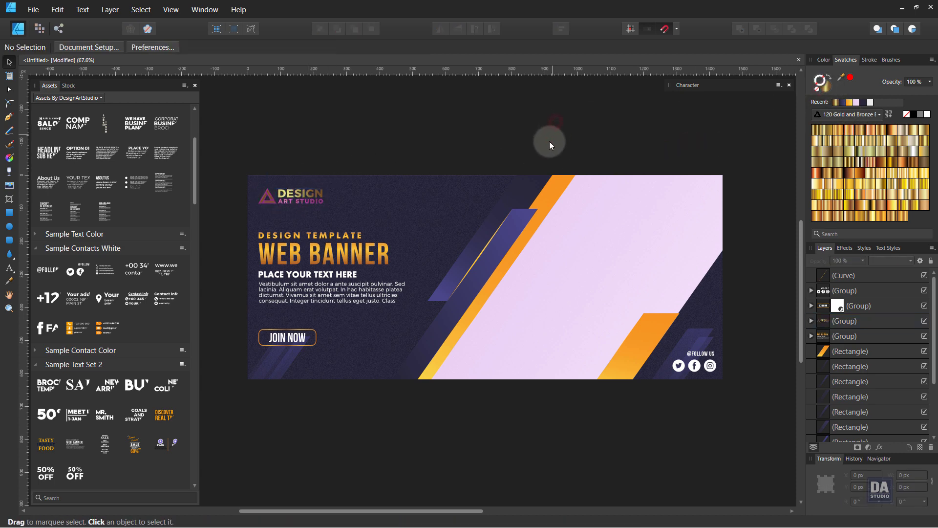
- Stretch the logo's horizontal gold gradient well beyond both sides of the logo
{"action": "left_click_drag", "start_coordinate": [580, 150], "coordinate": [573, 150]}
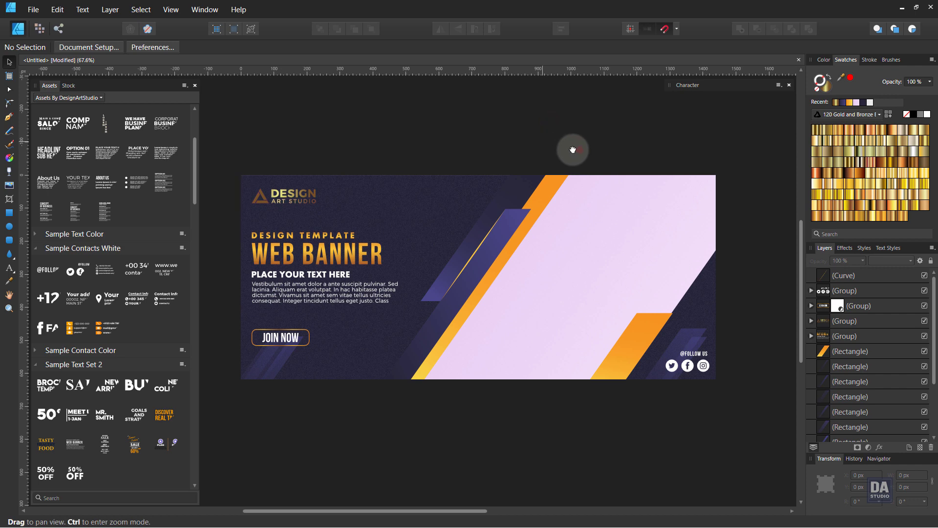
{"action": "left_click", "coordinate": [287, 199]}
{"action": "key", "text": "g"}
{"action": "left_click_drag", "start_coordinate": [252, 196], "coordinate": [229, 200]}
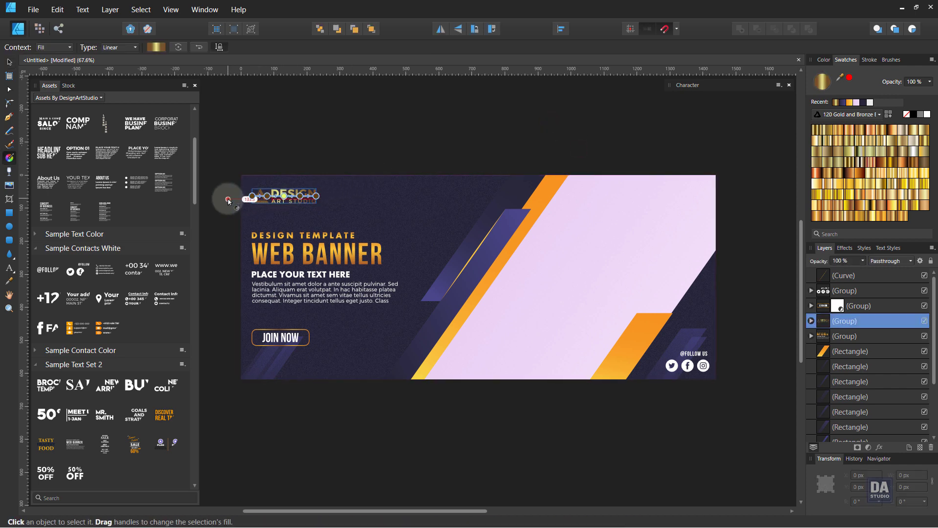
{"action": "left_click_drag", "start_coordinate": [316, 196], "coordinate": [363, 196]}
{"action": "left_click_drag", "start_coordinate": [228, 201], "coordinate": [213, 199]}
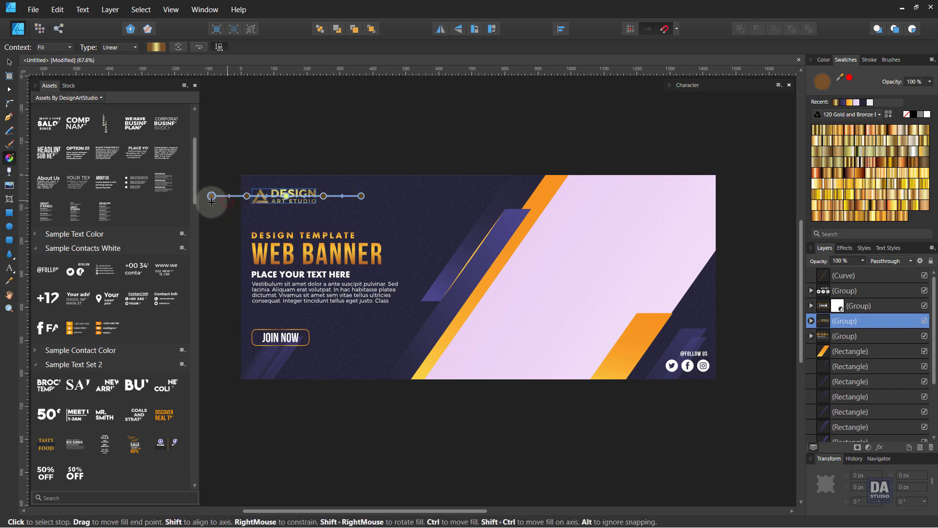
{"action": "left_click", "coordinate": [9, 62]}
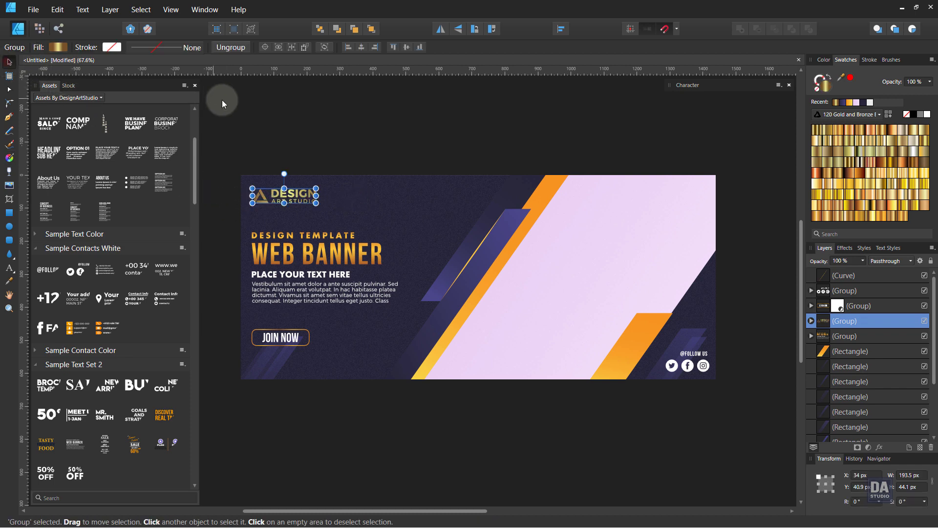
{"action": "left_click", "coordinate": [222, 100]}
- Fill the FOLLOW US text and social icons group with a gold gradient, trying several swatches from the 120 Gold and Bronze palette
{"action": "left_click_drag", "start_coordinate": [517, 220], "coordinate": [521, 222]}
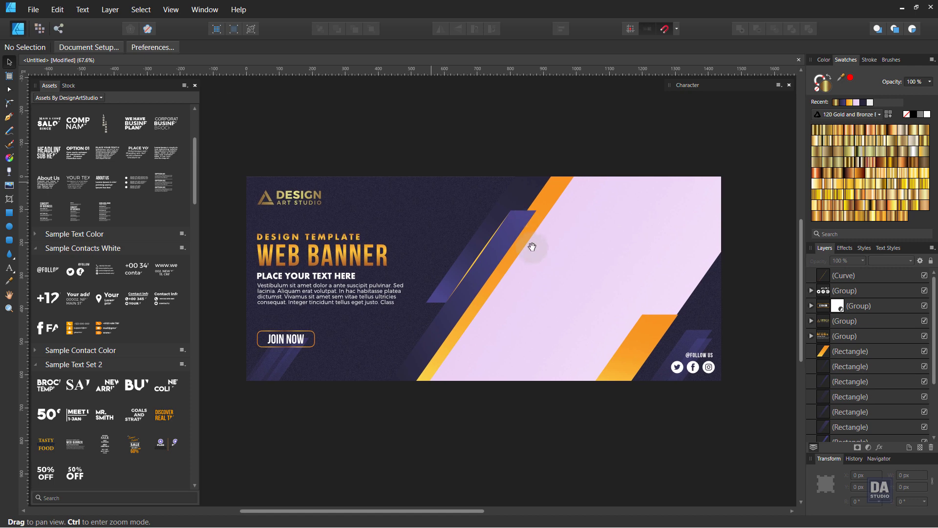
{"action": "left_click_drag", "start_coordinate": [584, 274], "coordinate": [579, 274]}
{"action": "left_click_drag", "start_coordinate": [679, 402], "coordinate": [683, 403]}
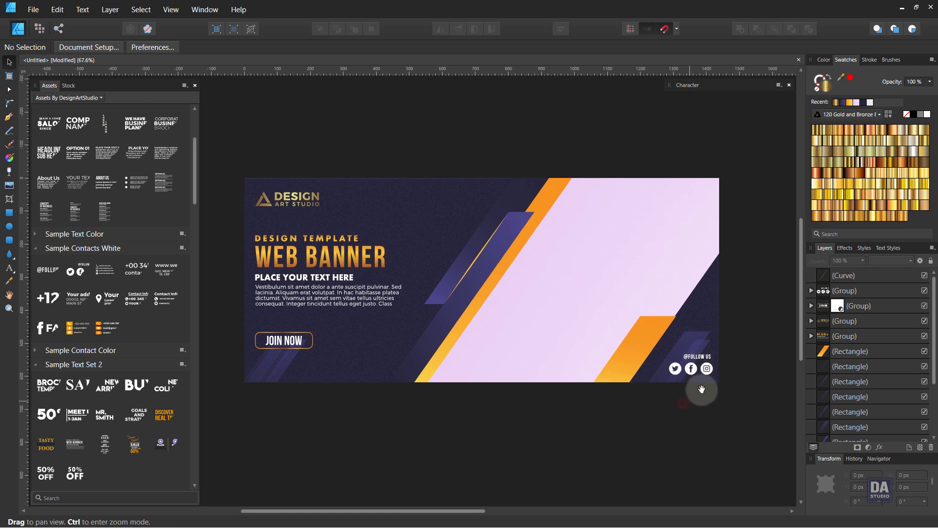
{"action": "left_click", "coordinate": [705, 379]}
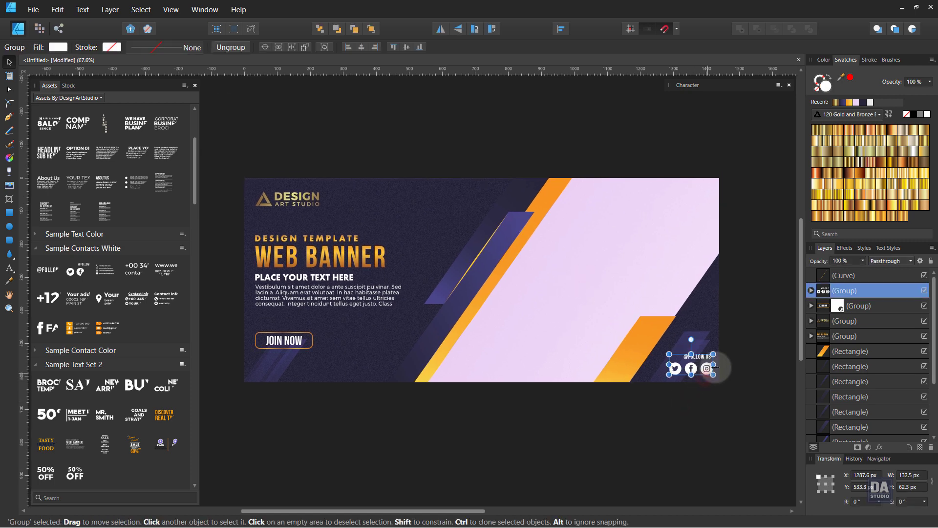
{"action": "left_click", "coordinate": [892, 154]}
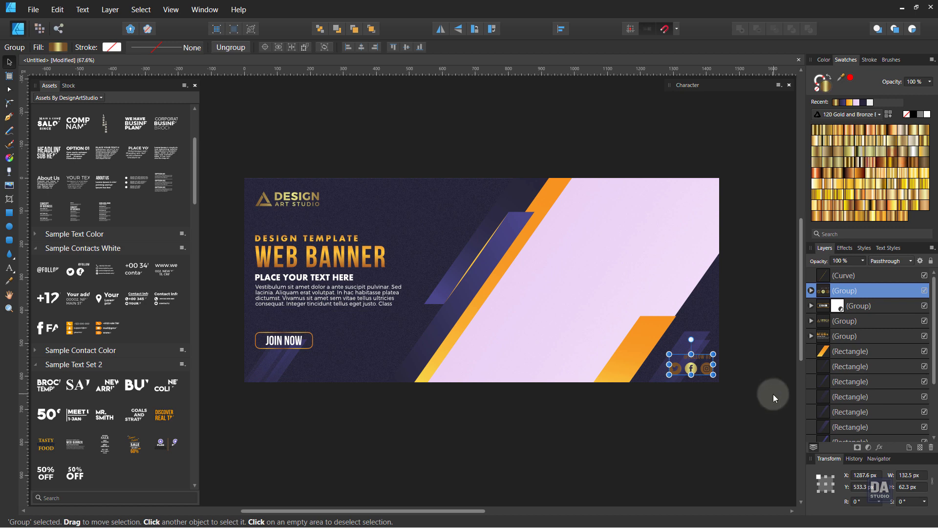
{"action": "left_click", "coordinate": [879, 216]}
{"action": "left_click", "coordinate": [896, 152]}
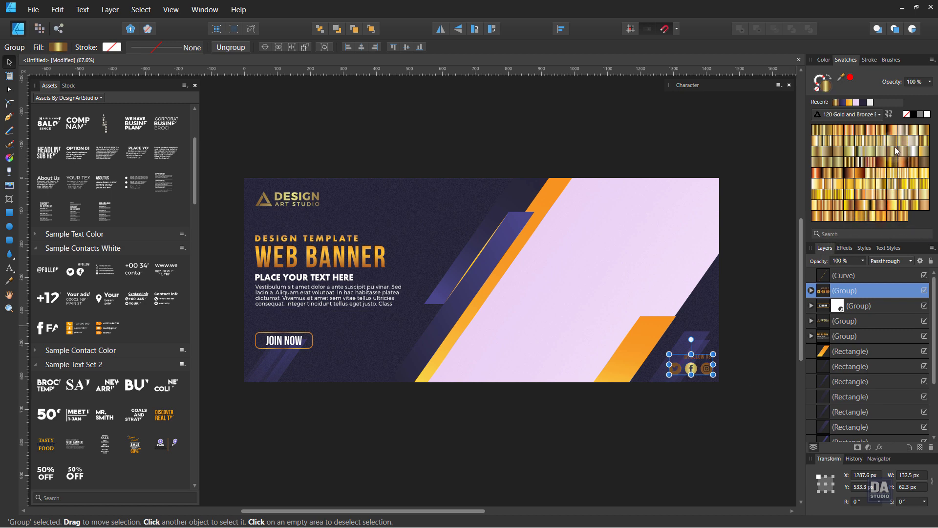
{"action": "left_click", "coordinate": [894, 143]}
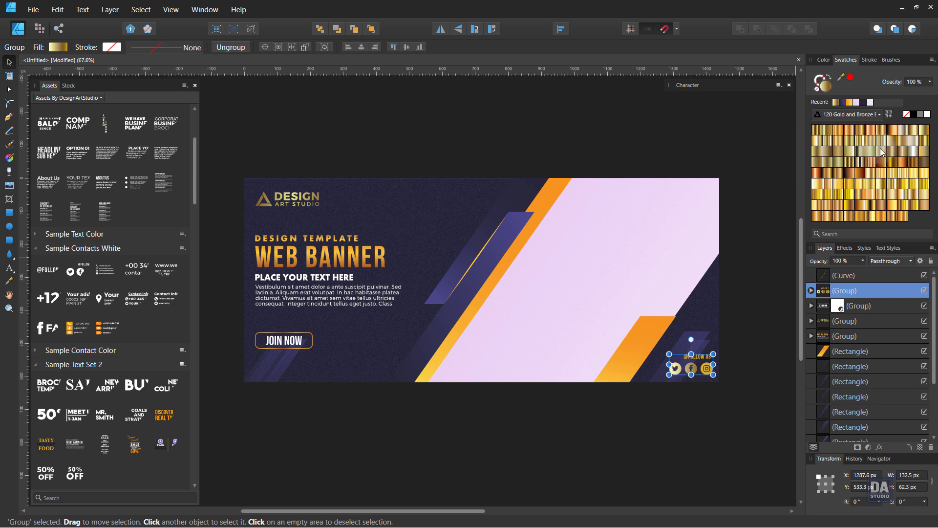
- Stretch the FOLLOW US and social icons group's horizontal gold gradient well beyond both sides of the group
{"action": "key", "text": "g"}
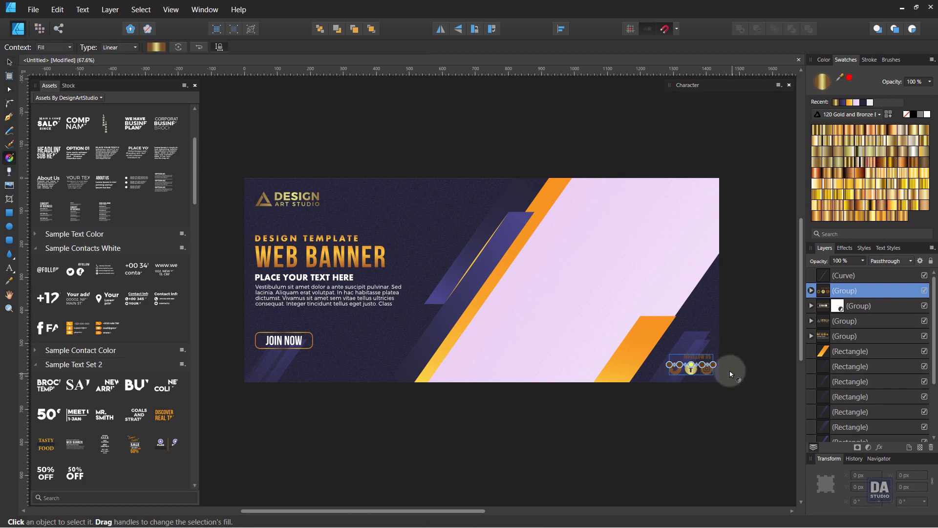
{"action": "left_click_drag", "start_coordinate": [715, 366], "coordinate": [751, 365]}
{"action": "left_click_drag", "start_coordinate": [670, 364], "coordinate": [629, 369]}
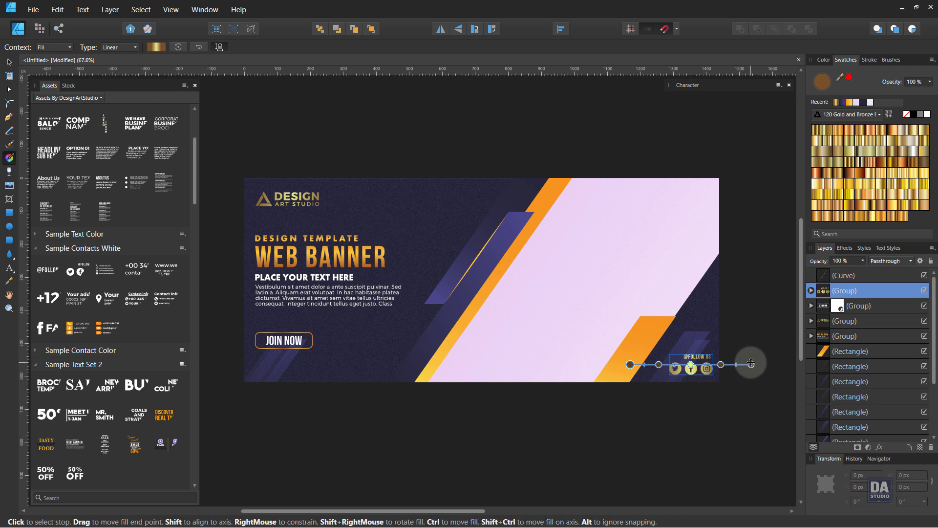
{"action": "left_click_drag", "start_coordinate": [751, 365], "coordinate": [765, 364]}
{"action": "key", "text": "v"}
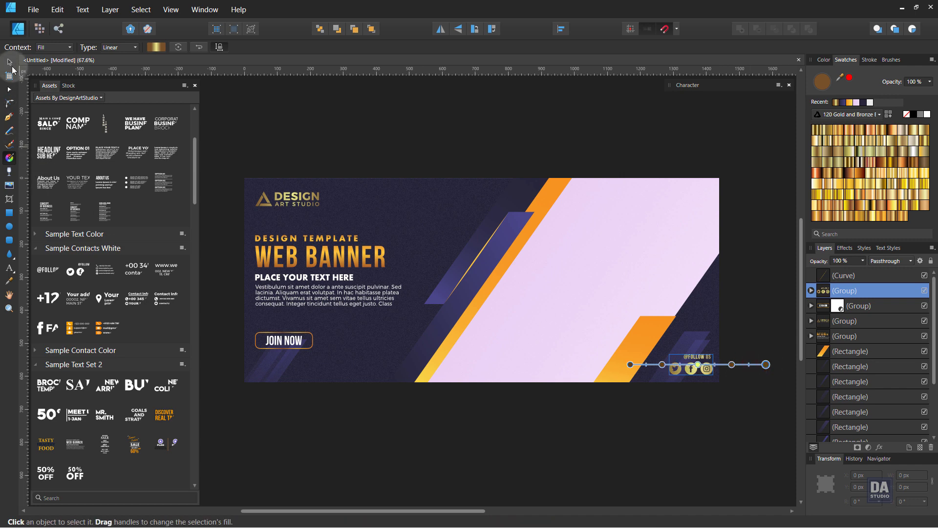
{"action": "left_click", "coordinate": [442, 117]}
- Recolour the thin slanted accent line's stroke with a gold gradient from the 120 Gold and Bronze palette
{"action": "key", "text": "space"}
{"action": "left_click_drag", "start_coordinate": [482, 205], "coordinate": [500, 215]}
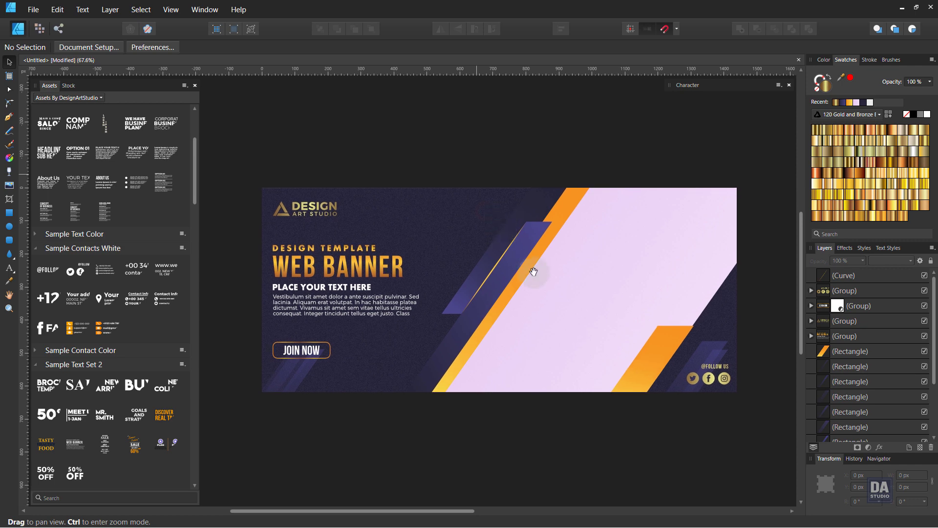
{"action": "key", "text": "ctrl"}
{"action": "left_click_drag", "start_coordinate": [537, 277], "coordinate": [527, 273]}
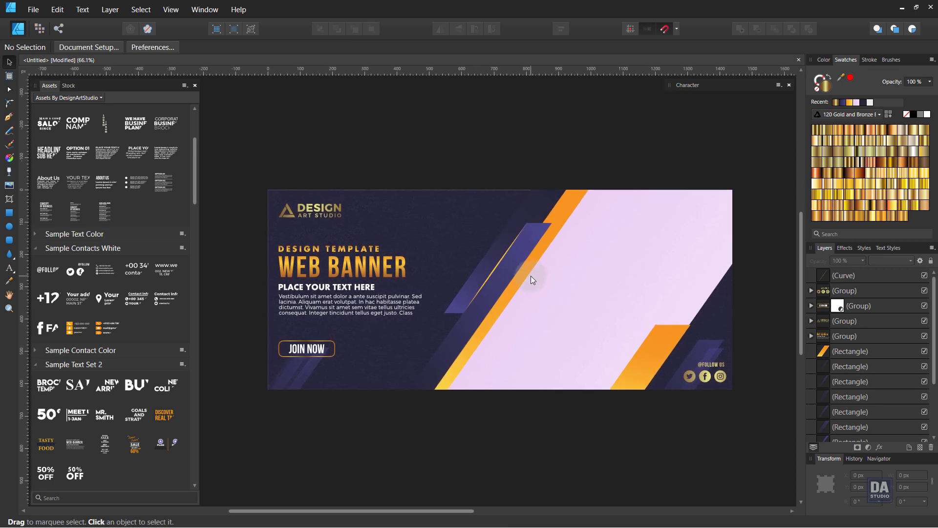
{"action": "left_click", "coordinate": [493, 269]}
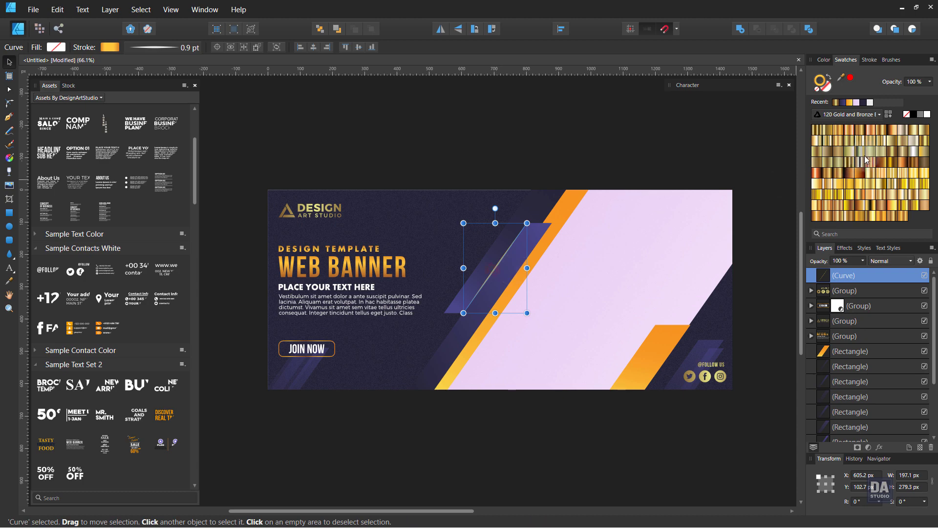
{"action": "left_click", "coordinate": [726, 145]}
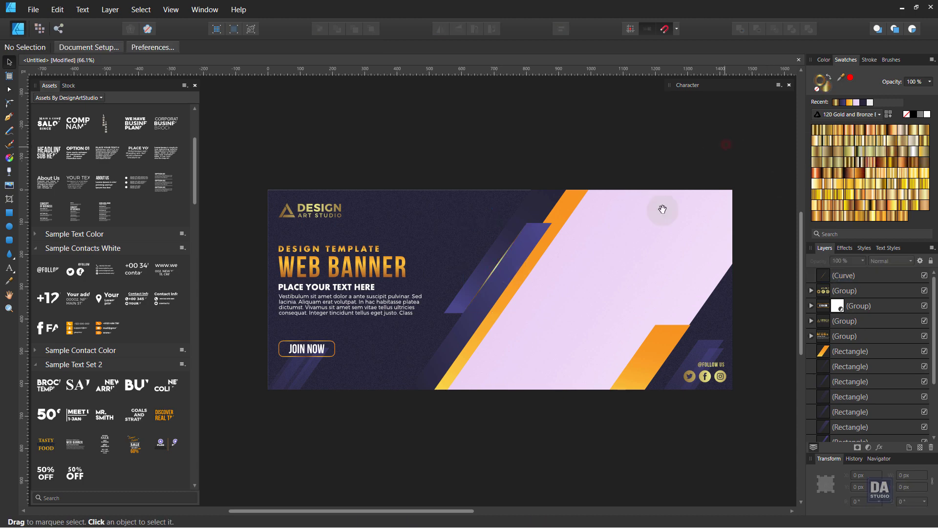
{"action": "left_click_drag", "start_coordinate": [553, 261], "coordinate": [566, 259]}
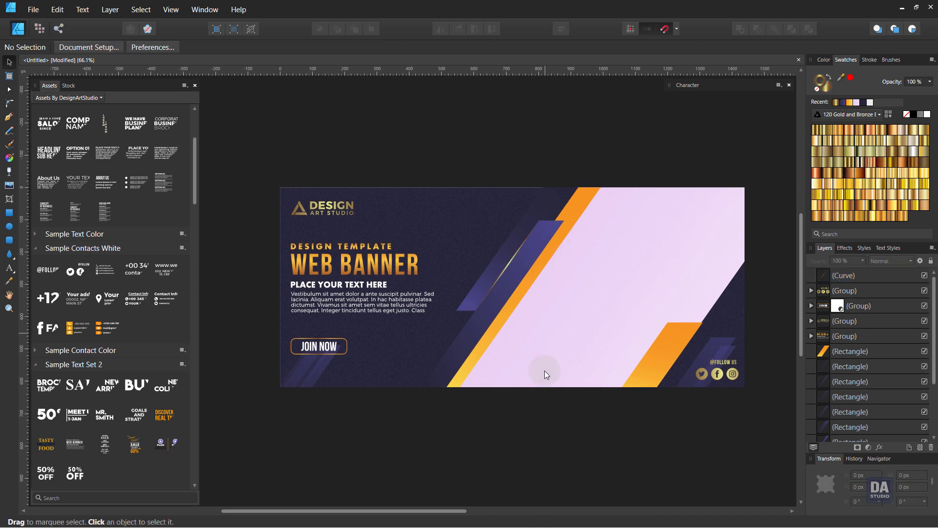